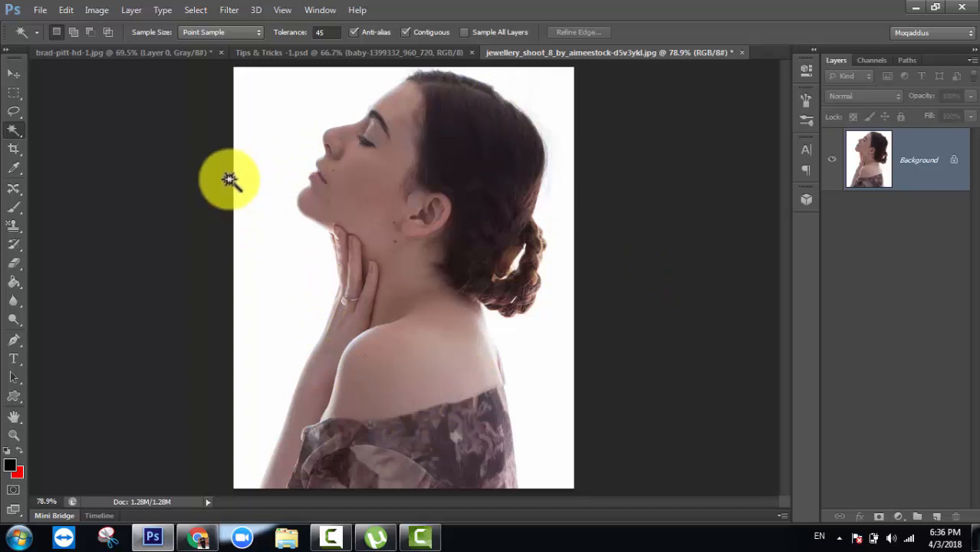
Duplicate the Background layer and fill the original Background layer with white
drag(926, 153, 936, 516)
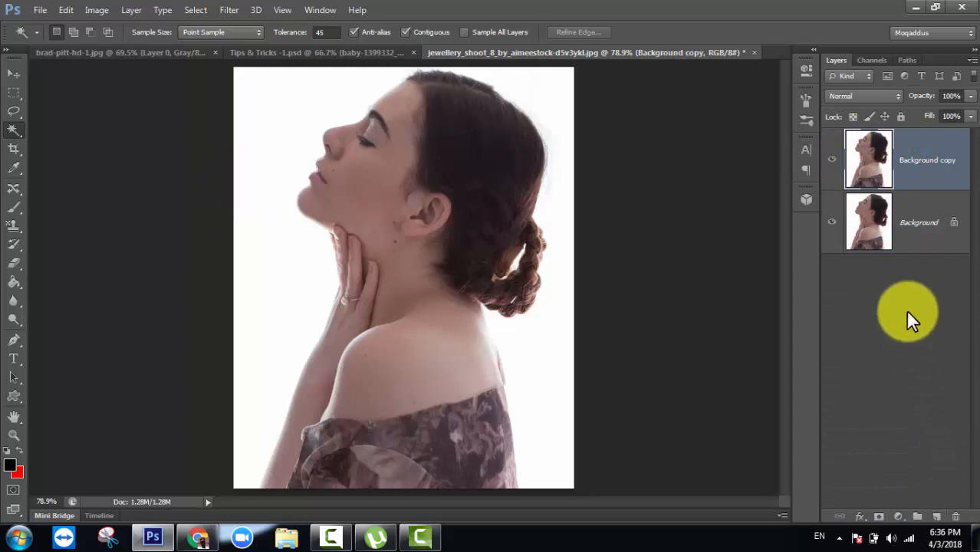
click(898, 224)
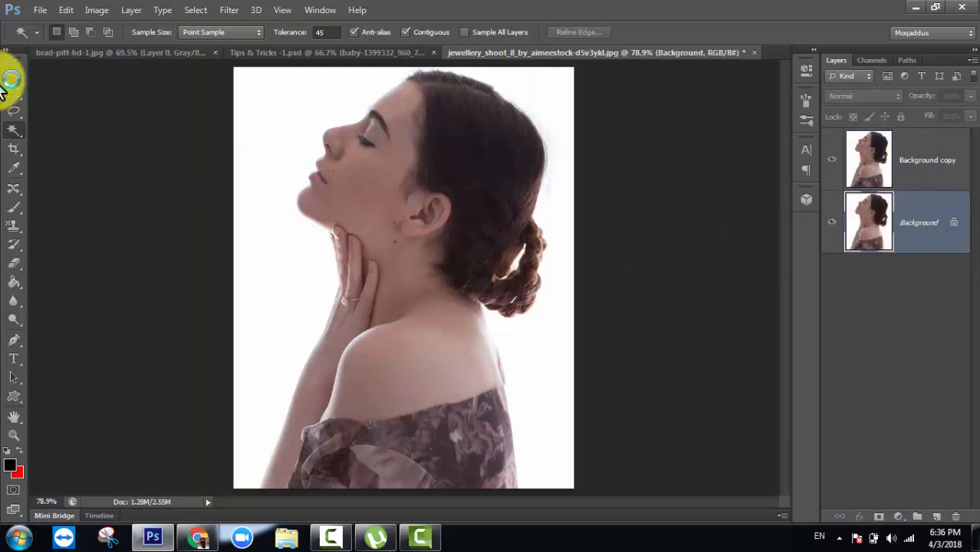
click(66, 11)
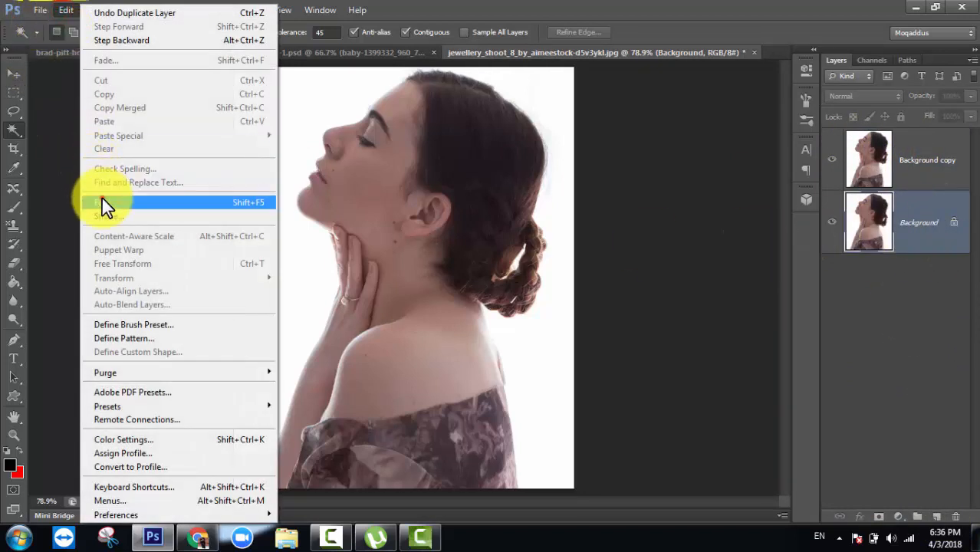
click(102, 201)
click(567, 148)
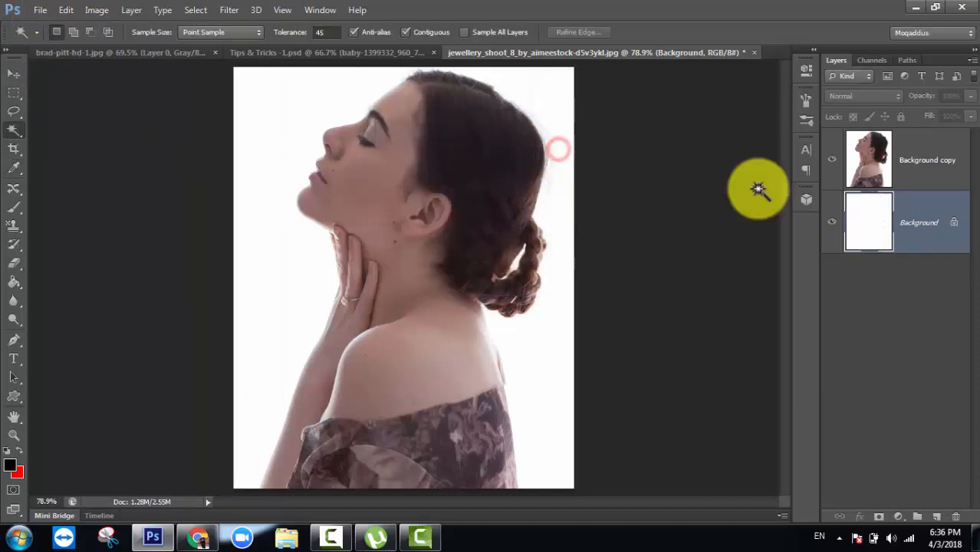
Select the white backdrop around the woman on the Background copy layer with the Magic Wand at tolerance 45
click(918, 163)
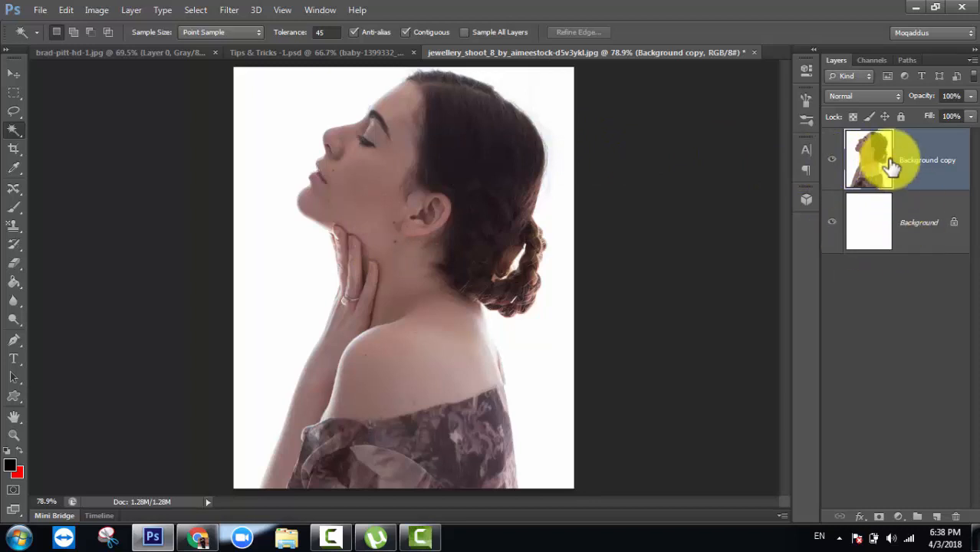
click(927, 159)
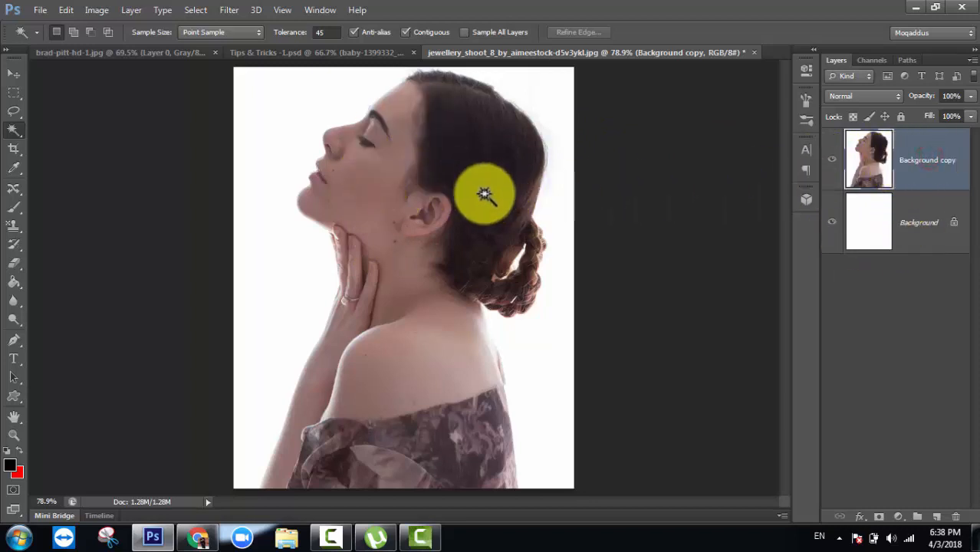
click(14, 135)
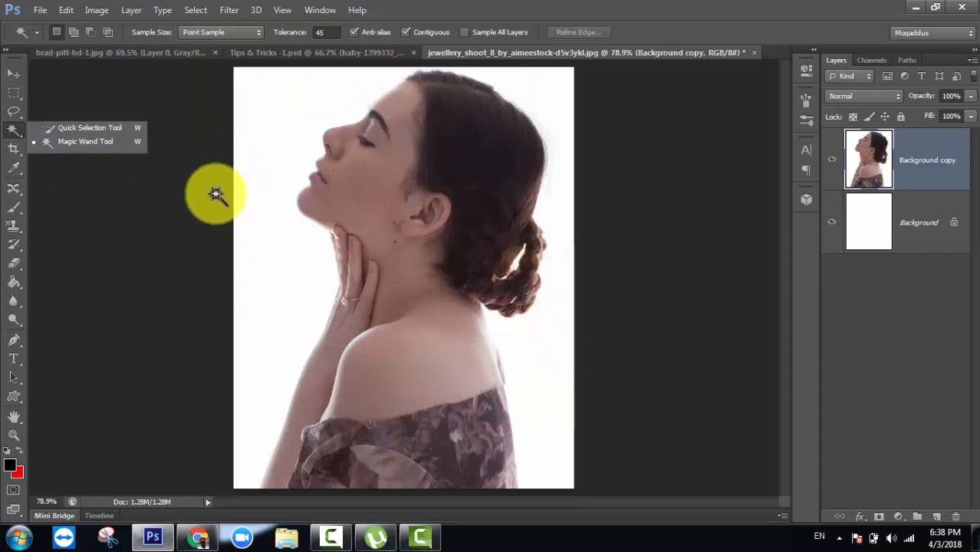
click(290, 118)
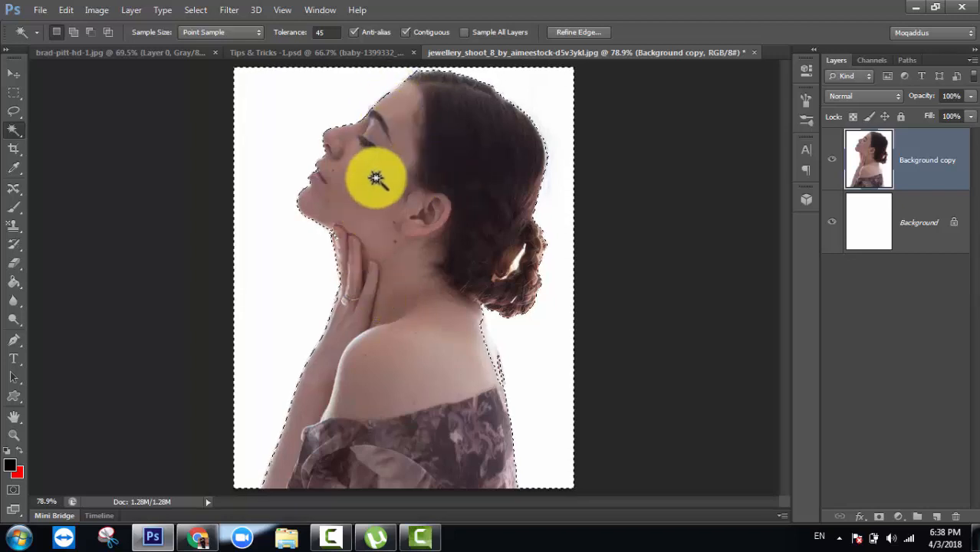
Subtract the fingertips under the chin and the lips from the backdrop selection with the Quick Selection tool
scroll(377, 178, up, 4)
scroll(282, 197, up, 2)
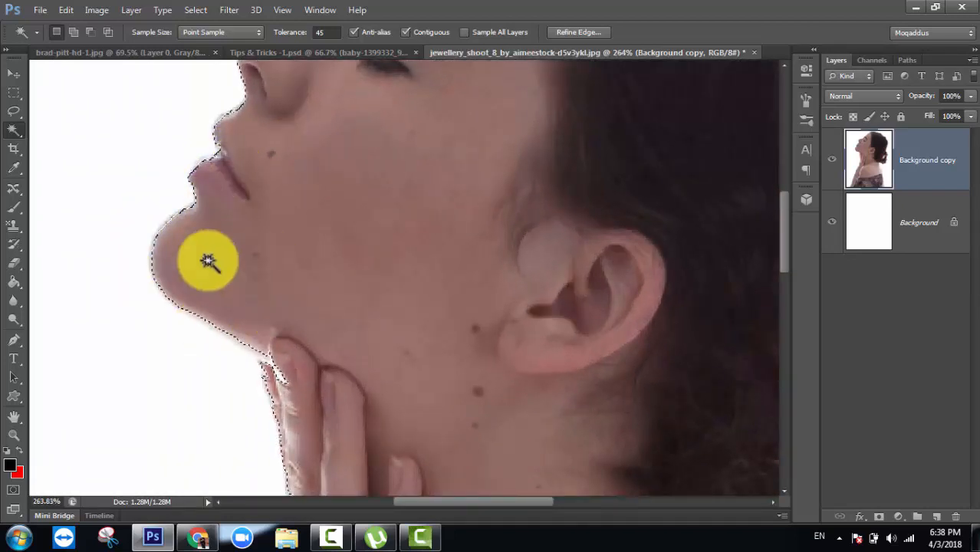
click(16, 130)
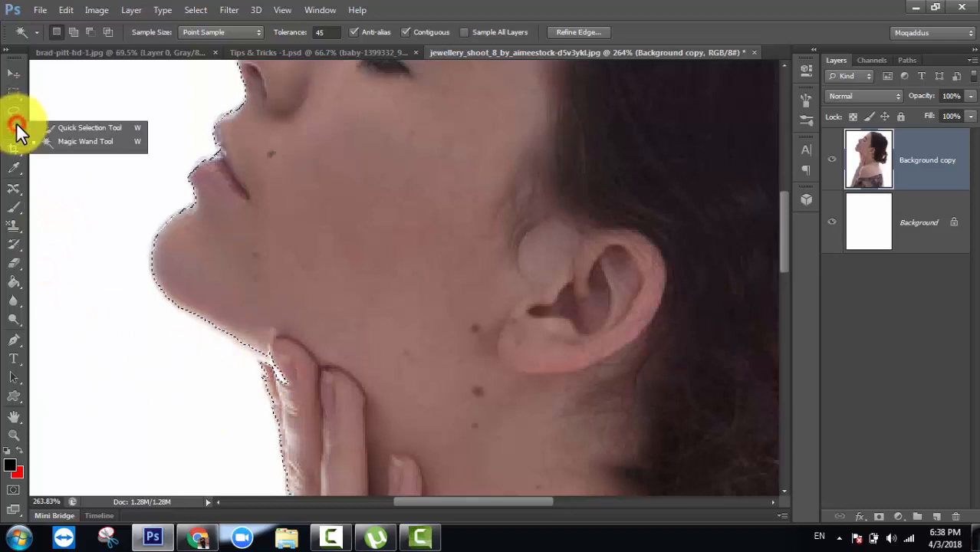
click(76, 127)
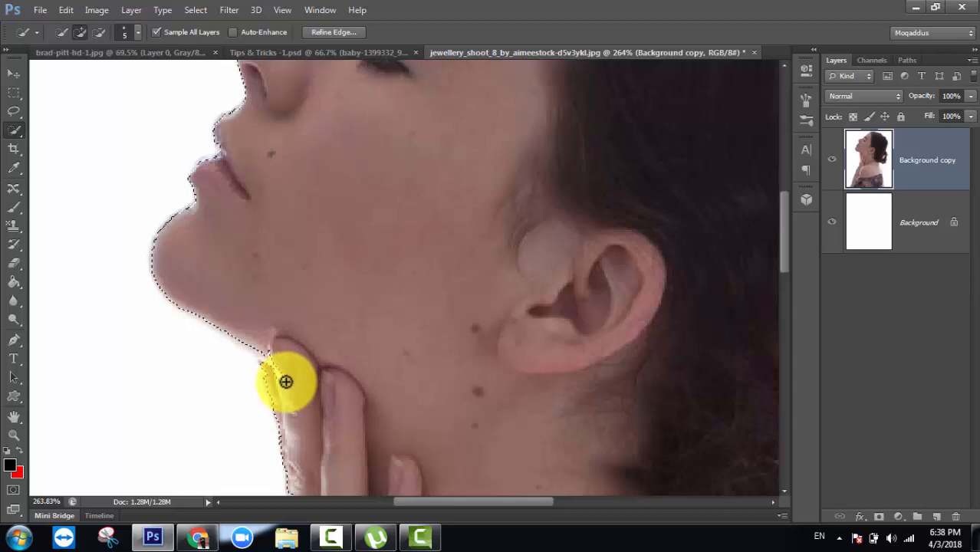
key(alt)
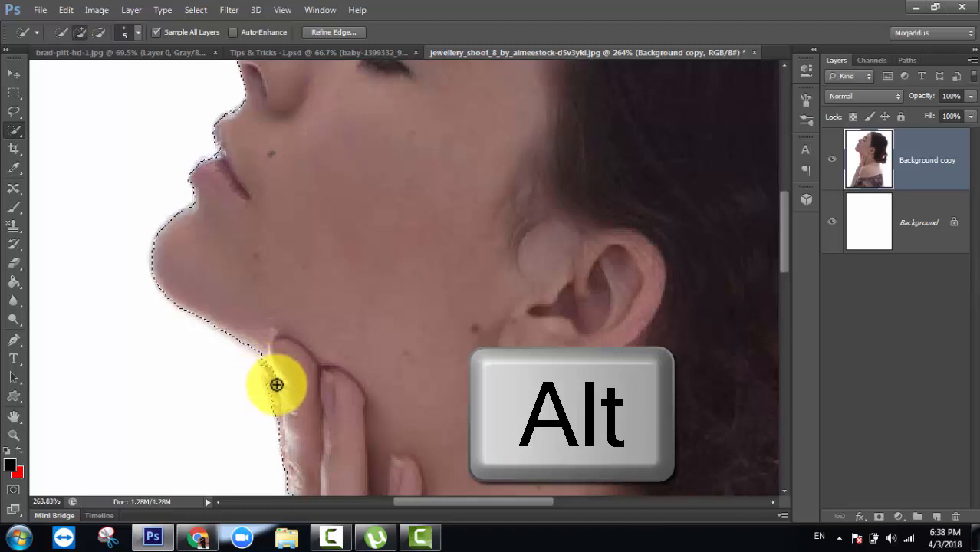
alt+click(272, 389)
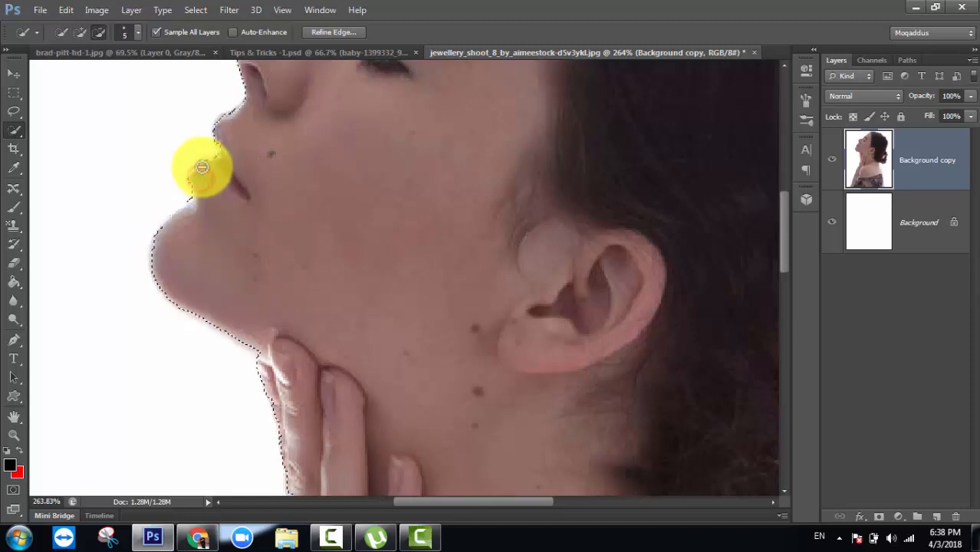
drag(223, 161, 223, 124)
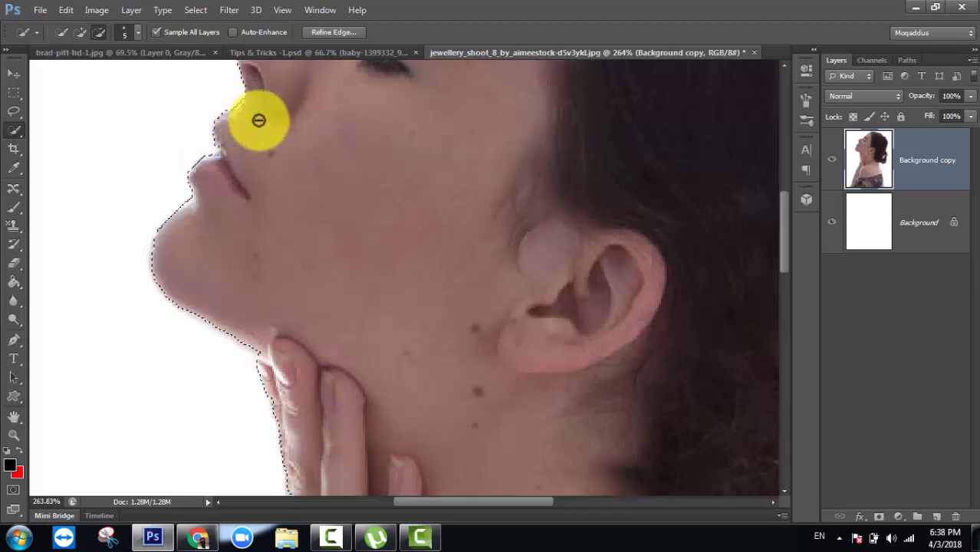
Subtract the forehead edge between the eyebrow and the hairline from the backdrop selection
scroll(428, 241, up, 2)
scroll(428, 241, down, 3)
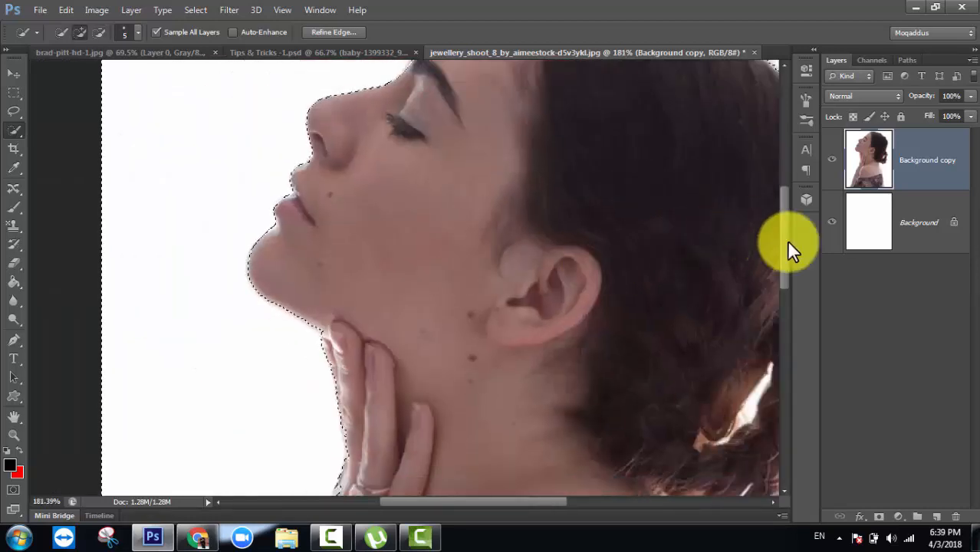
drag(786, 240, 789, 192)
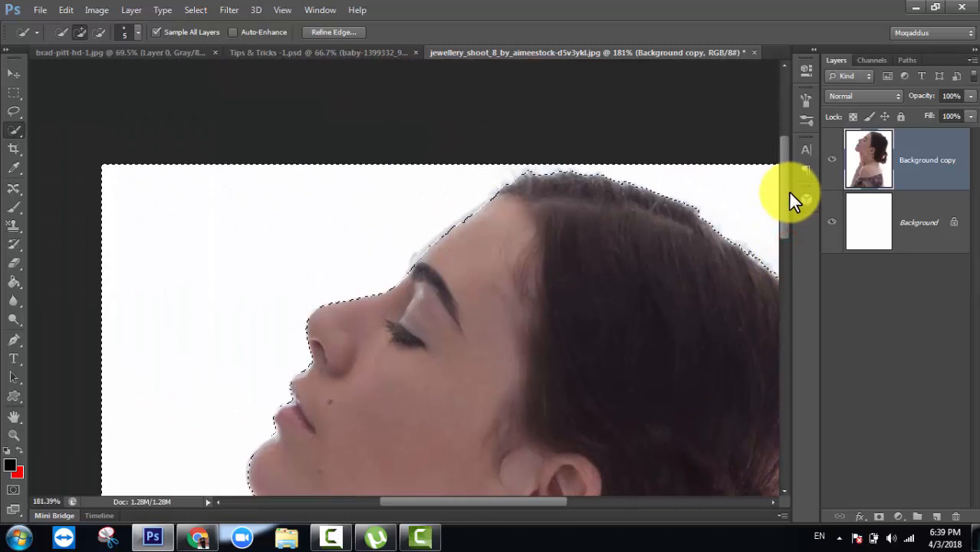
alt+click(419, 263)
mouse_move(420, 263)
mouse_down()
mouse_move(521, 175)
mouse_move(588, 212)
mouse_up()
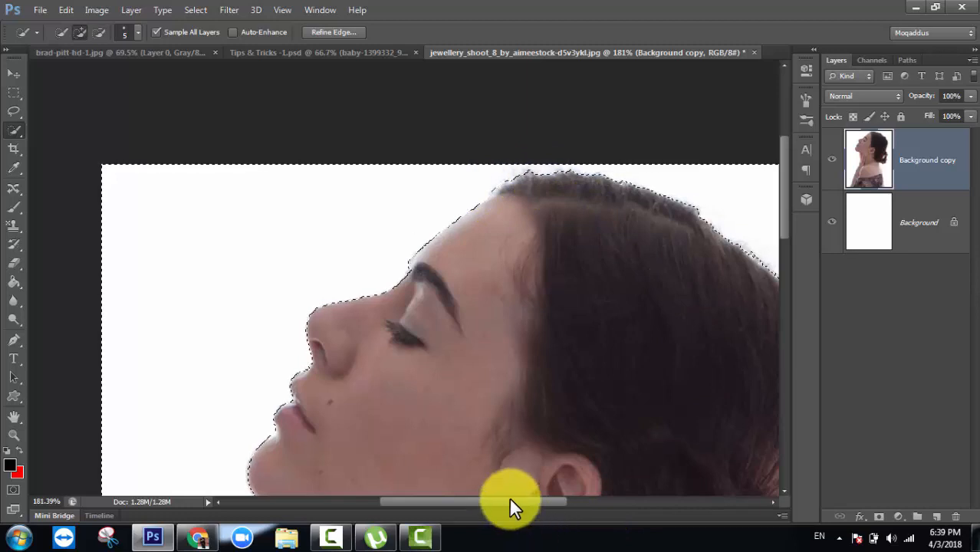
Add the white gap inside the braided hair bun to the backdrop selection
drag(512, 502, 576, 502)
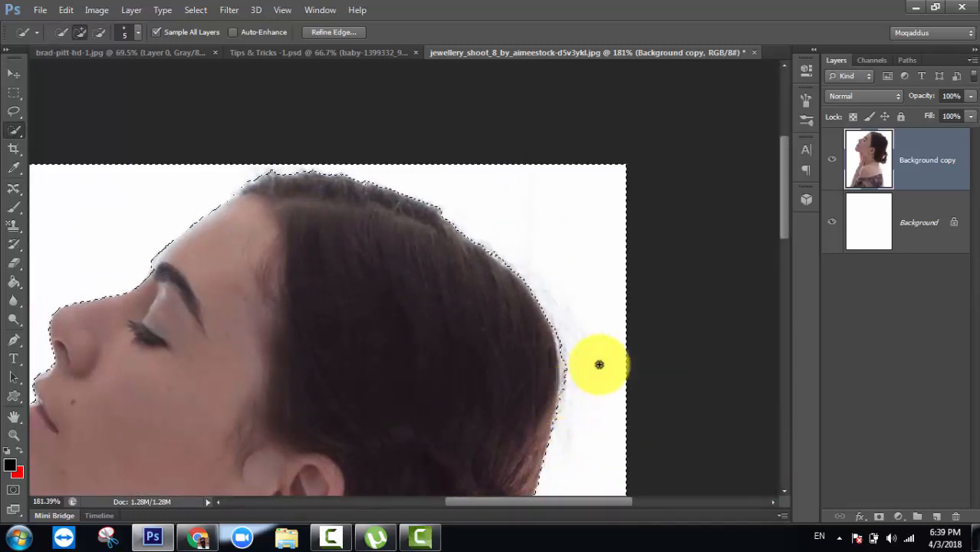
drag(783, 218, 792, 299)
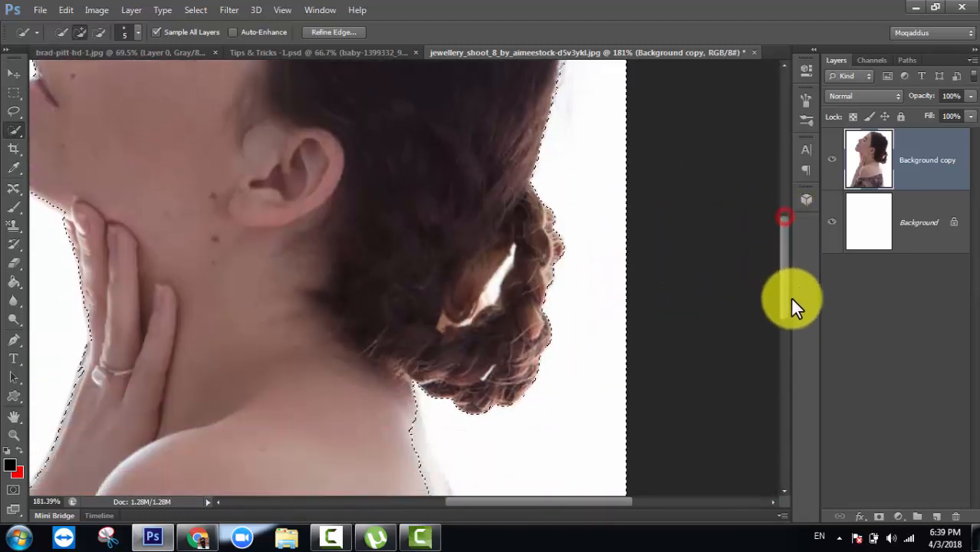
click(512, 244)
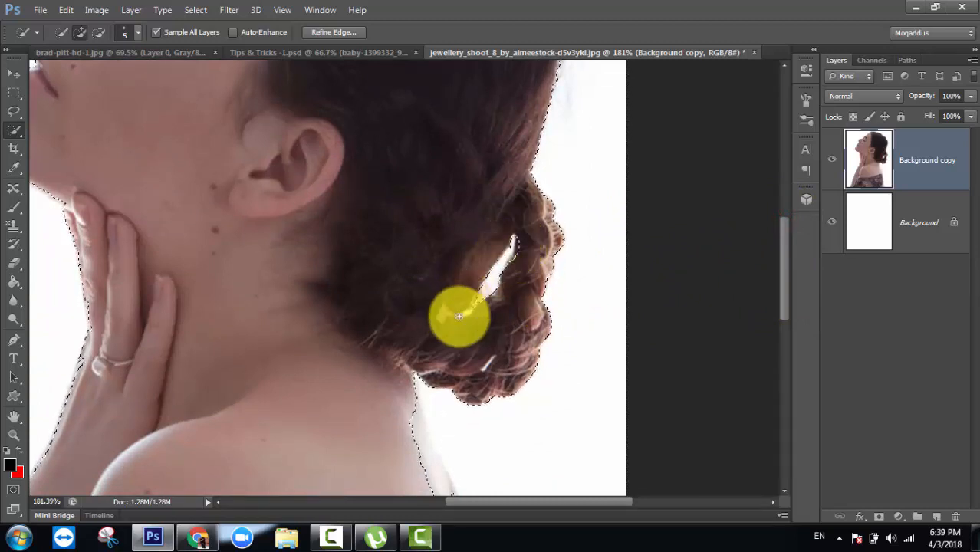
drag(474, 307, 467, 309)
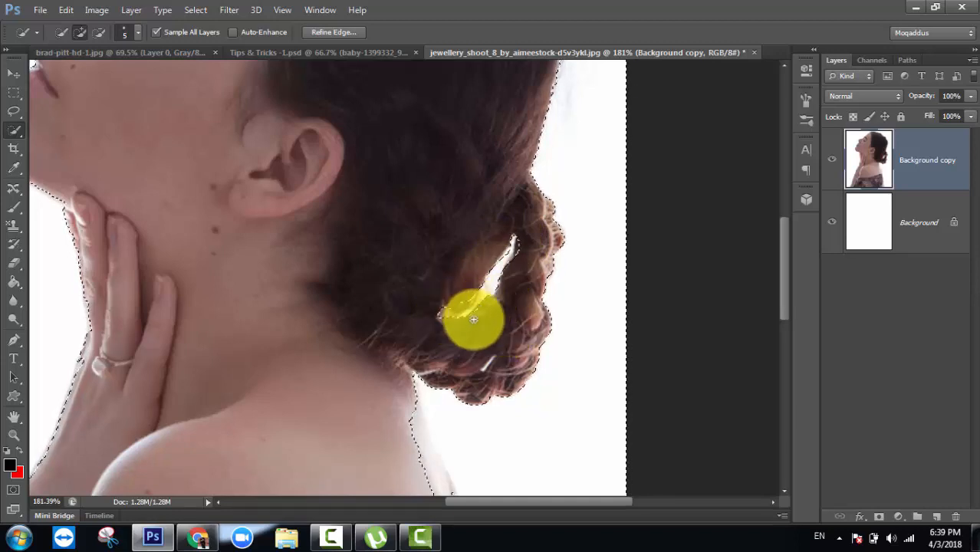
Trim the selection in the bun's gap by subtracting the surrounding hair so that it follows the opening closely
alt+click(454, 305)
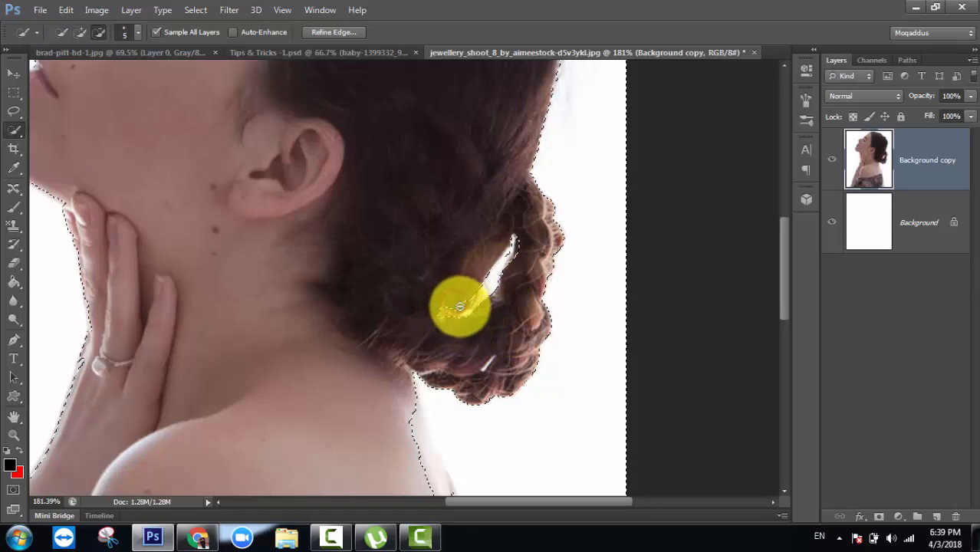
scroll(463, 307, up, 10)
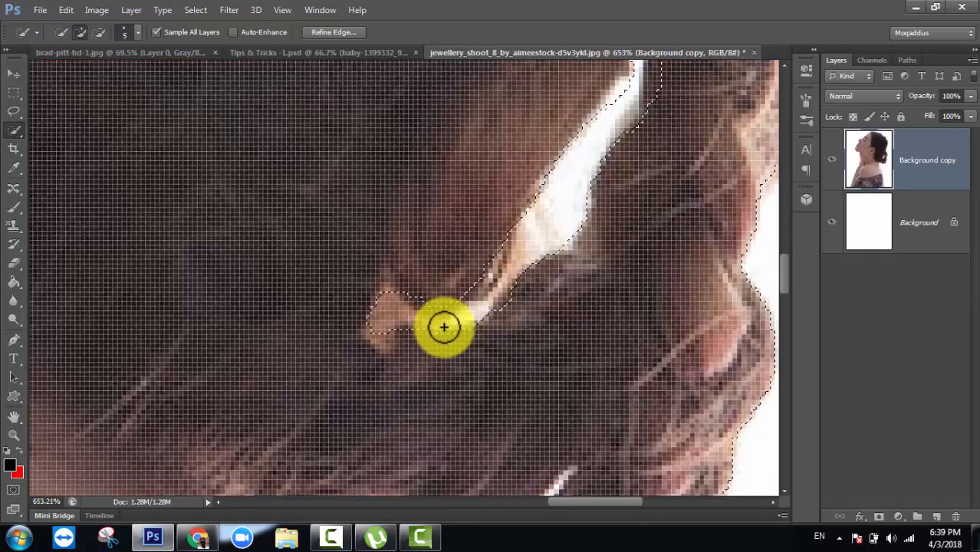
scroll(444, 321, down, 1)
scroll(444, 319, down, 1)
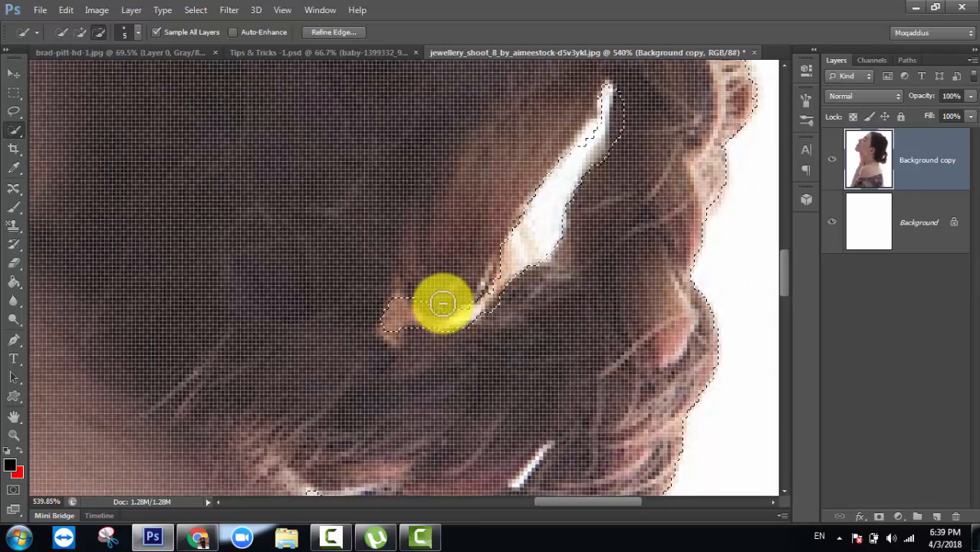
drag(446, 316, 405, 353)
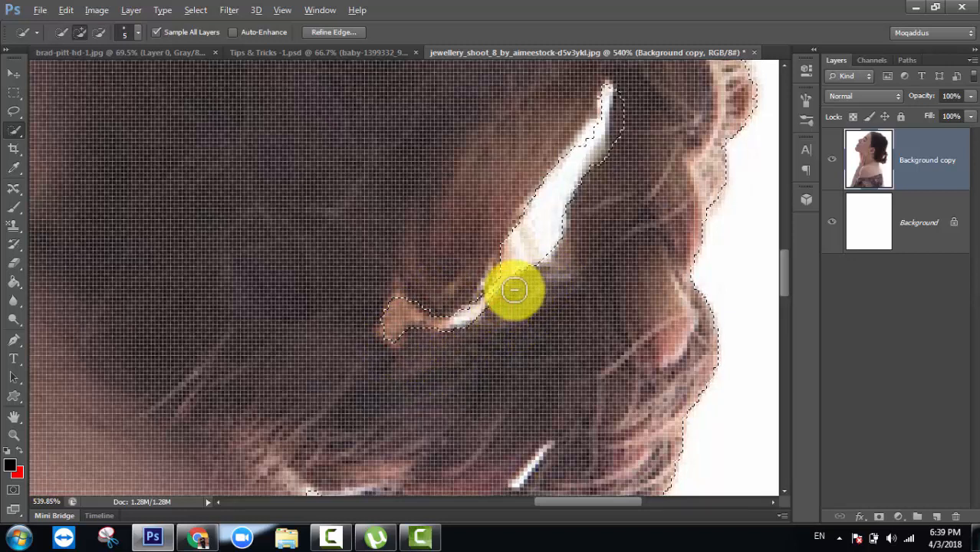
drag(514, 290, 516, 289)
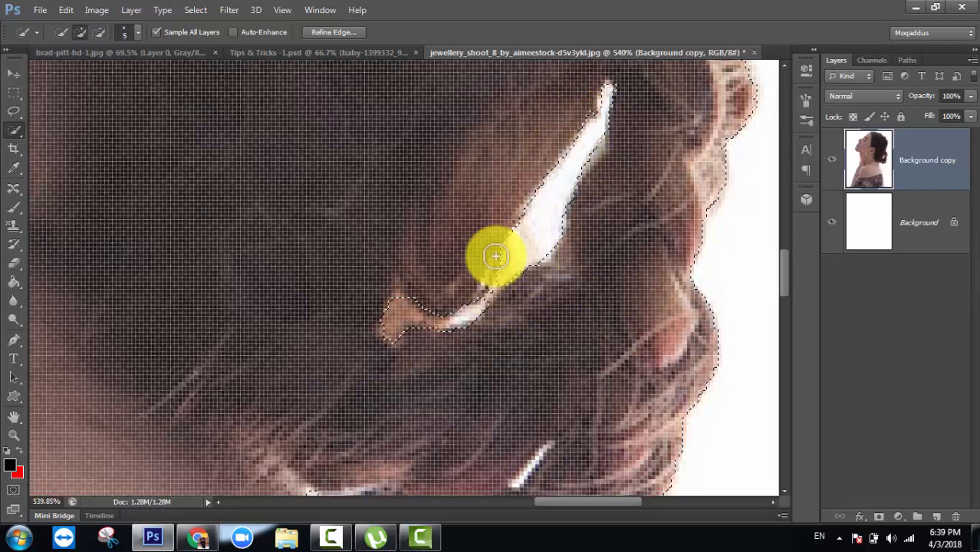
alt+click(494, 248)
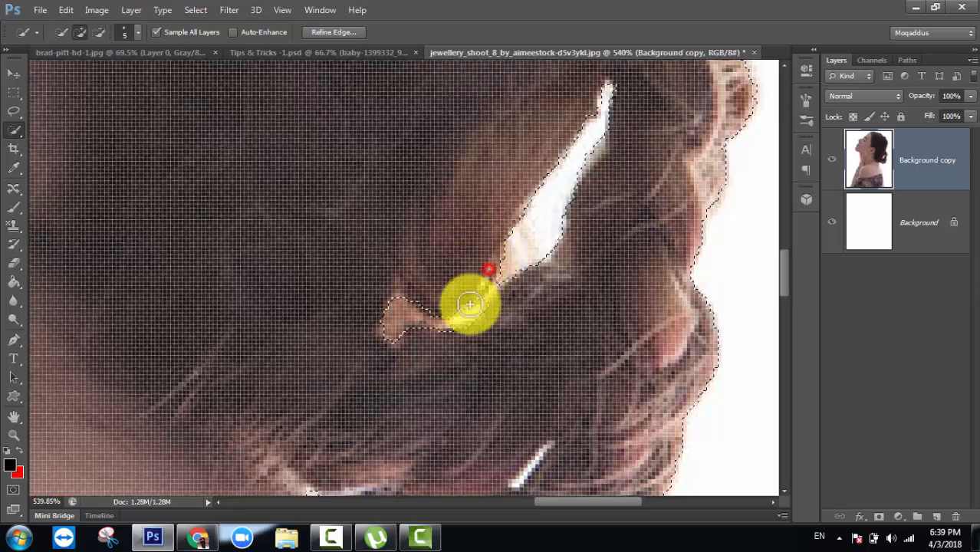
Subtract the woman's upper back, from the nape down to the dress, from the backdrop selection
scroll(710, 270, down, 3)
mouse_move(652, 280)
mouse_down()
mouse_move(590, 388)
mouse_move(559, 400)
mouse_up()
scroll(558, 400, down, 2)
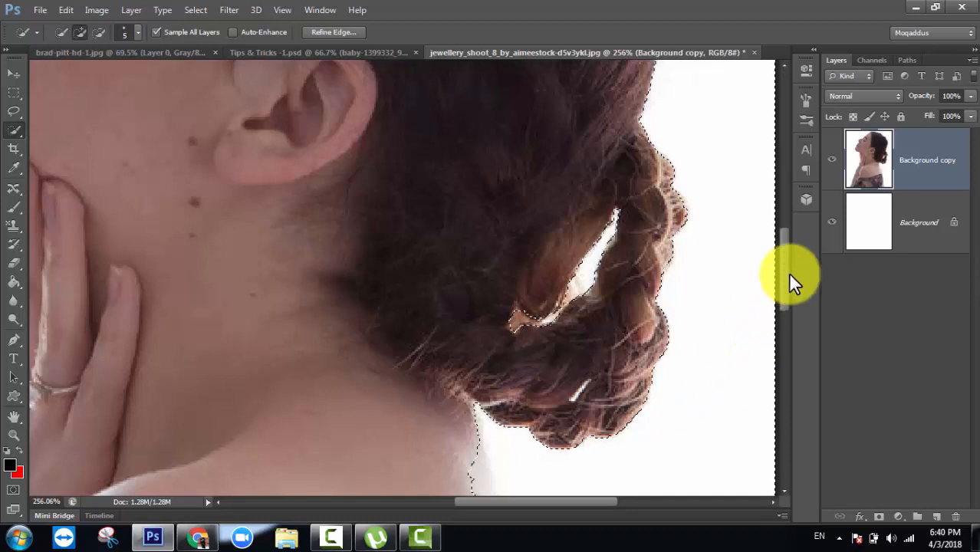
drag(790, 273, 790, 342)
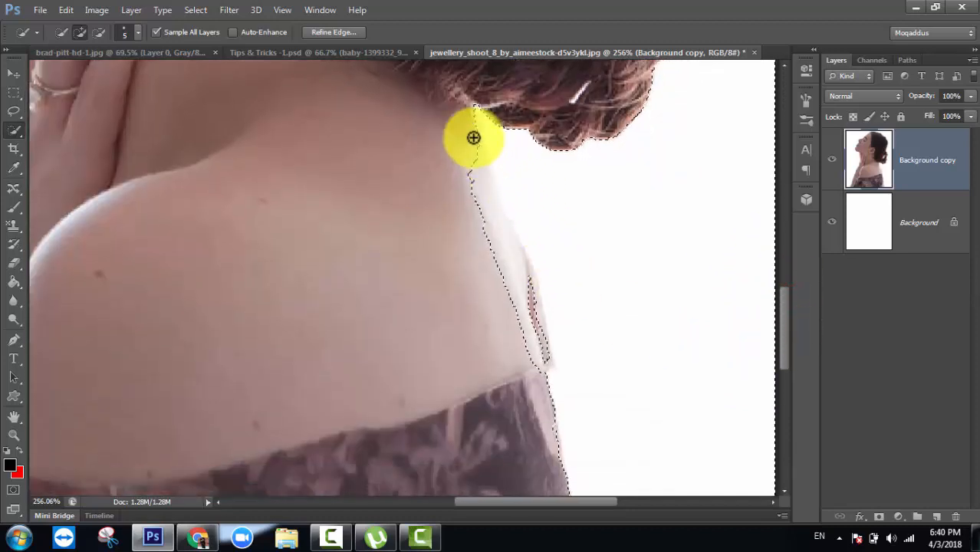
drag(472, 115, 481, 244)
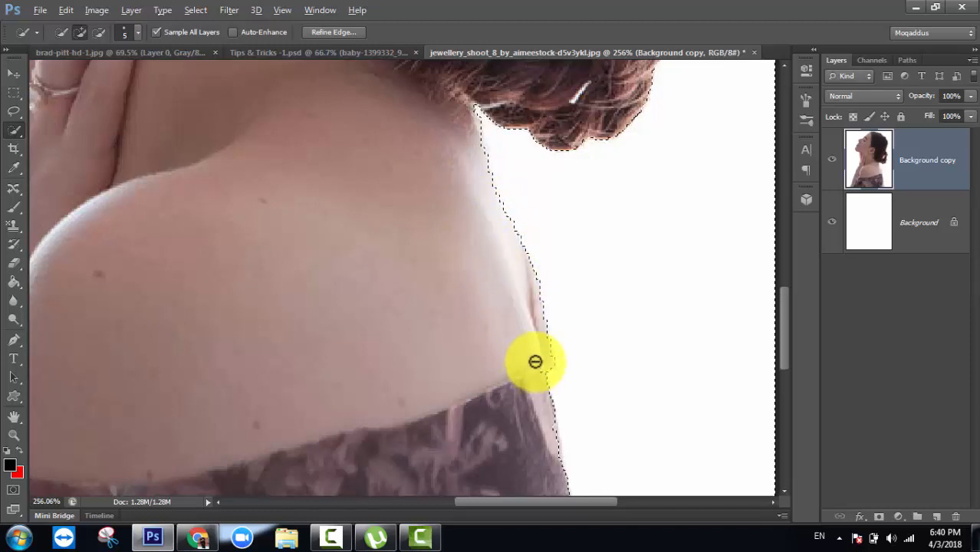
Fit the whole image in view and invert the selection so that it covers the woman instead of the backdrop
scroll(569, 337, down, 3)
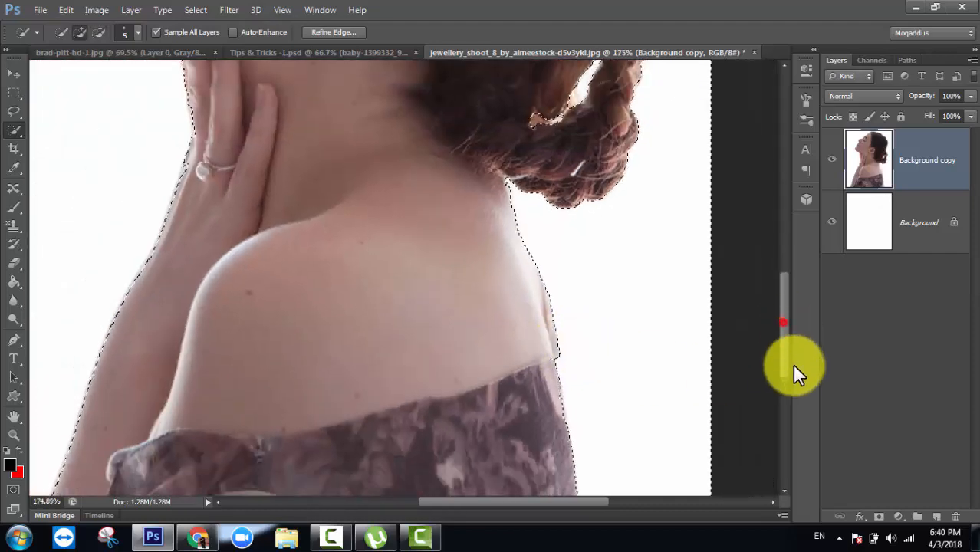
drag(792, 364, 795, 322)
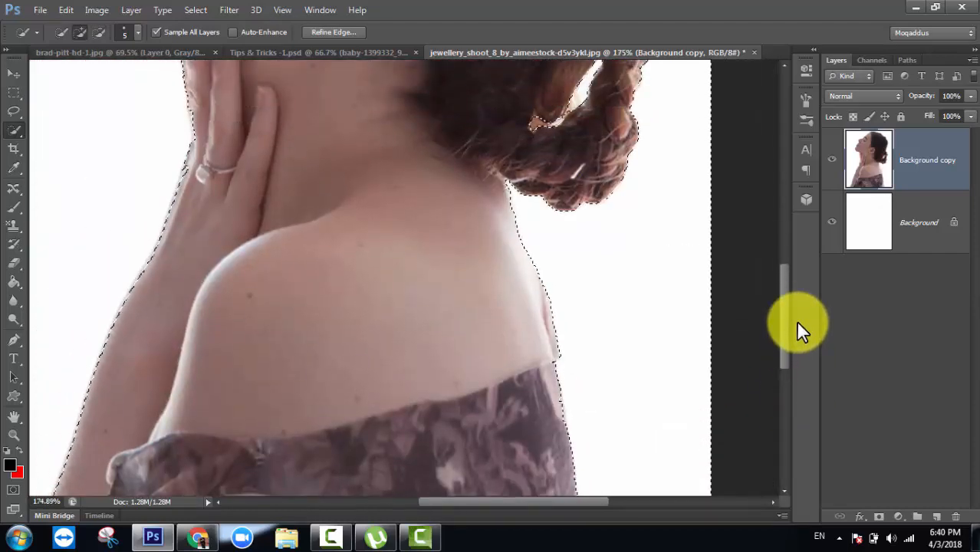
key(ctrl+0)
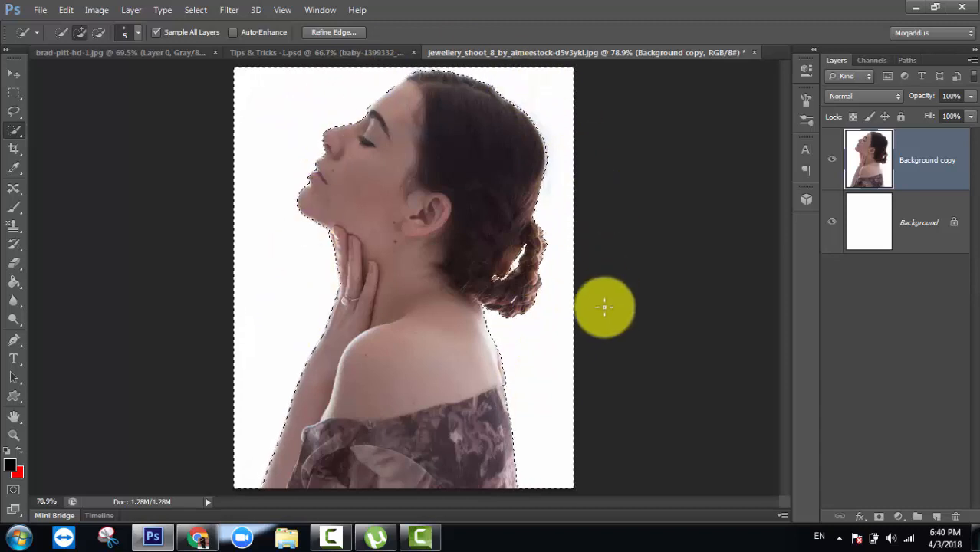
click(201, 11)
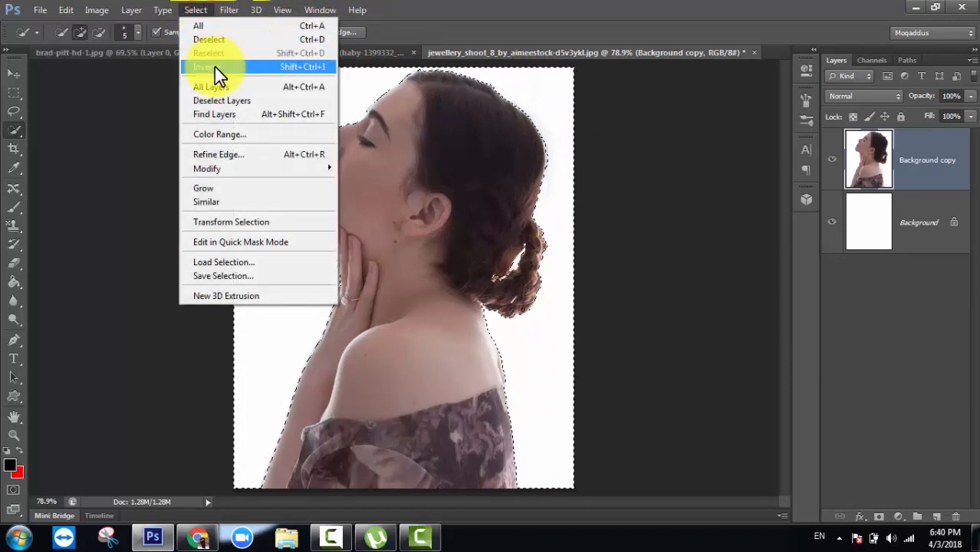
click(214, 67)
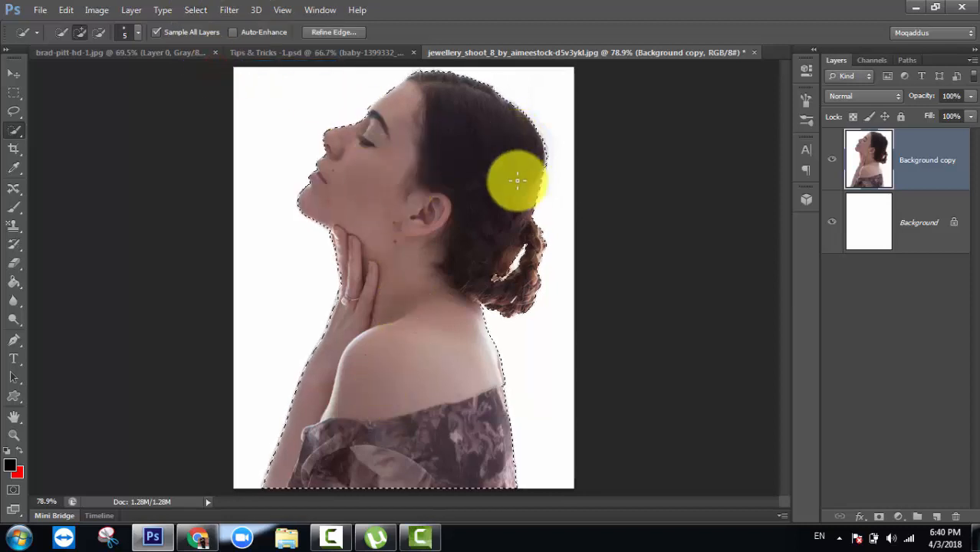
Mask the duplicated layer to the woman selection and check the cutout by hiding and showing the white Background
click(880, 517)
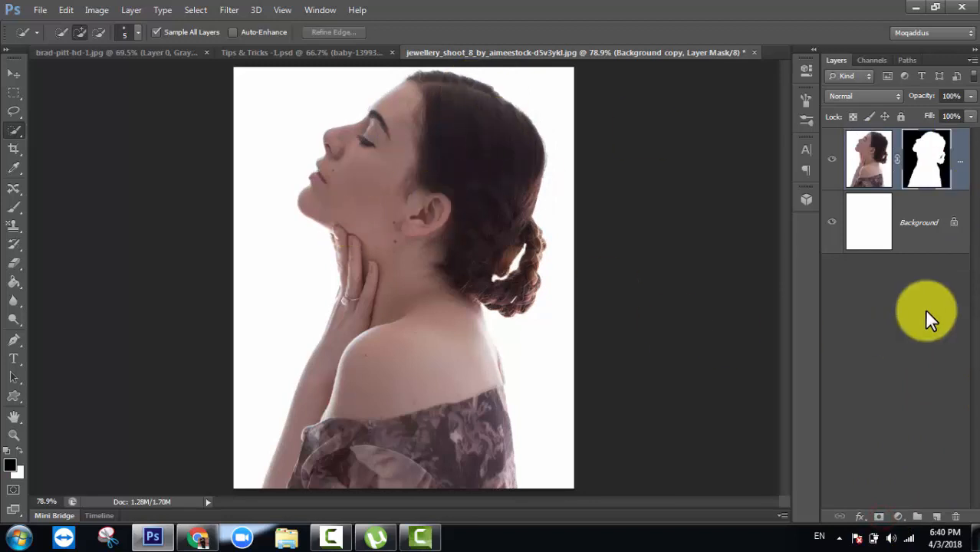
click(833, 223)
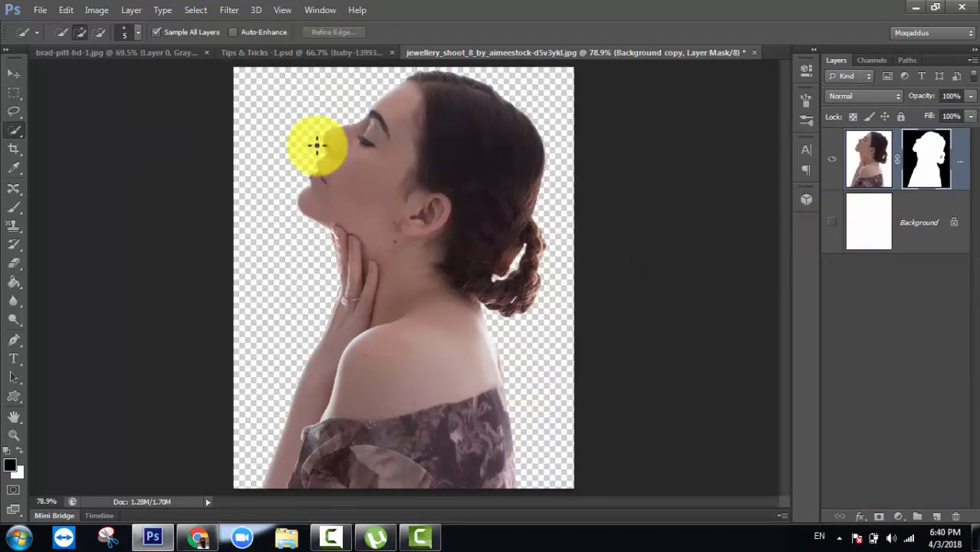
click(832, 223)
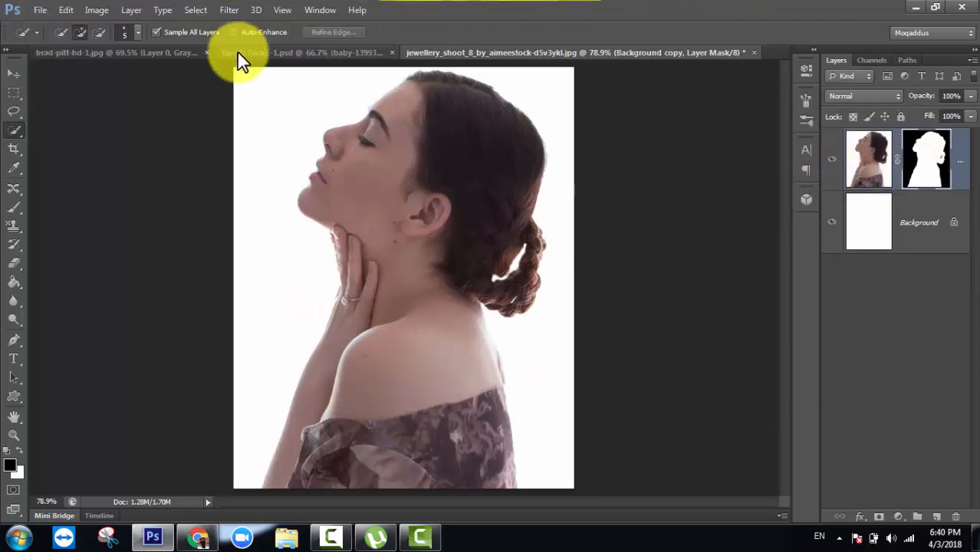
Place the png_tree_ab image from the Desktop into the document as a new layer at its default size
click(40, 10)
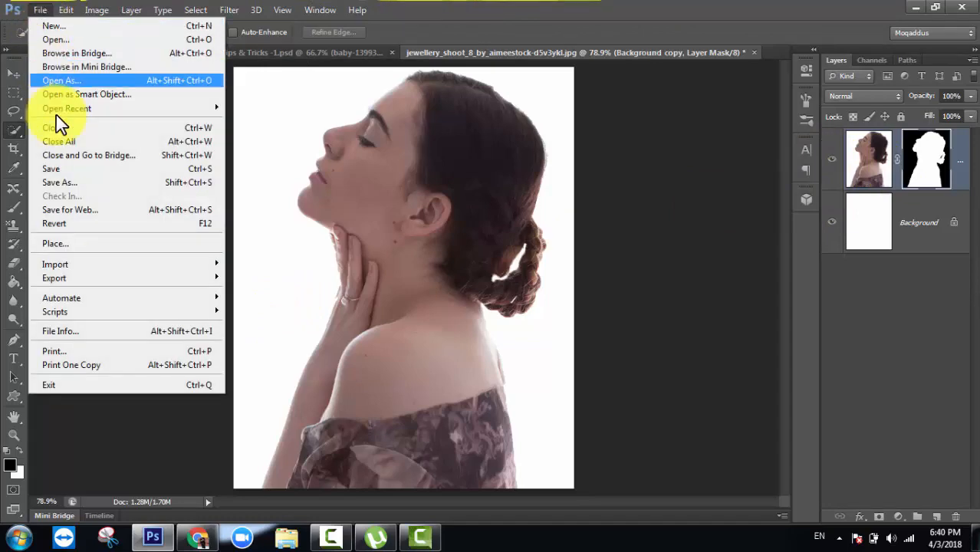
click(75, 240)
click(629, 357)
scroll(628, 357, down, 3)
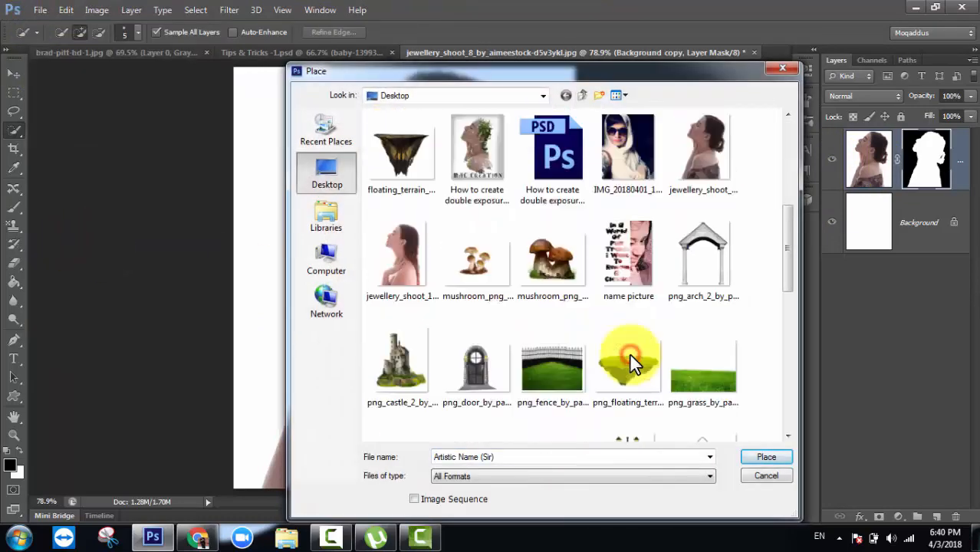
scroll(628, 356, up, 1)
scroll(469, 272, down, 3)
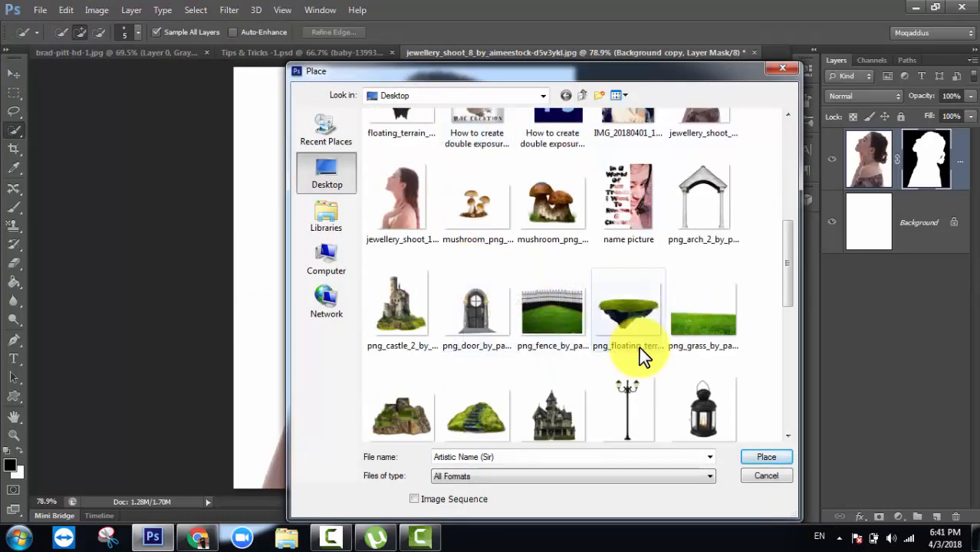
scroll(643, 352, down, 5)
double_click(621, 306)
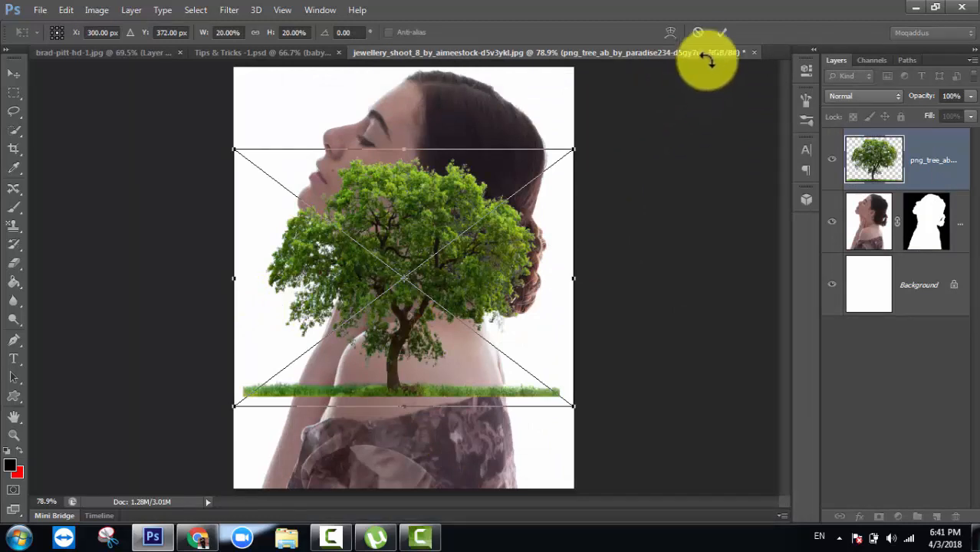
click(721, 33)
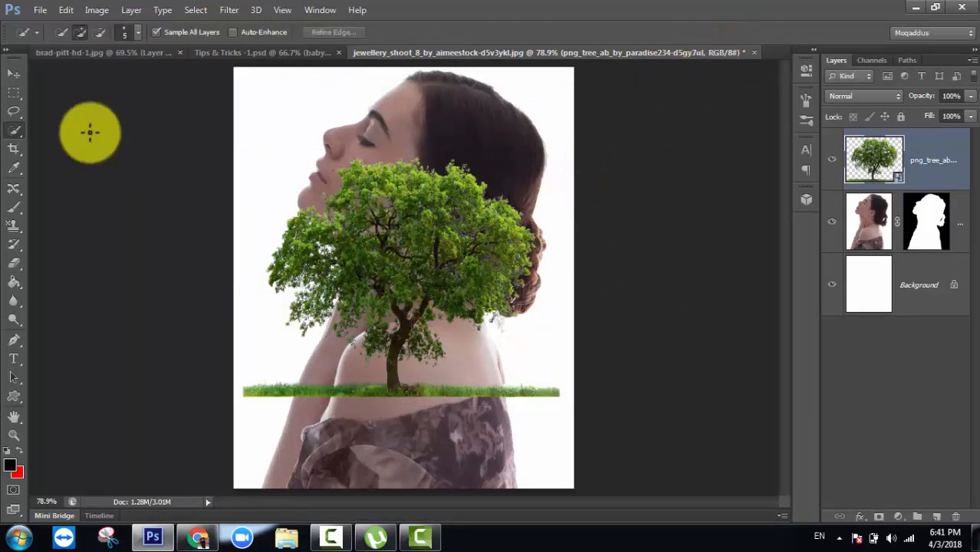
Rotate the tree by -90°, enlarge it to about 30% and position its crown over the woman's head and shoulders
click(19, 76)
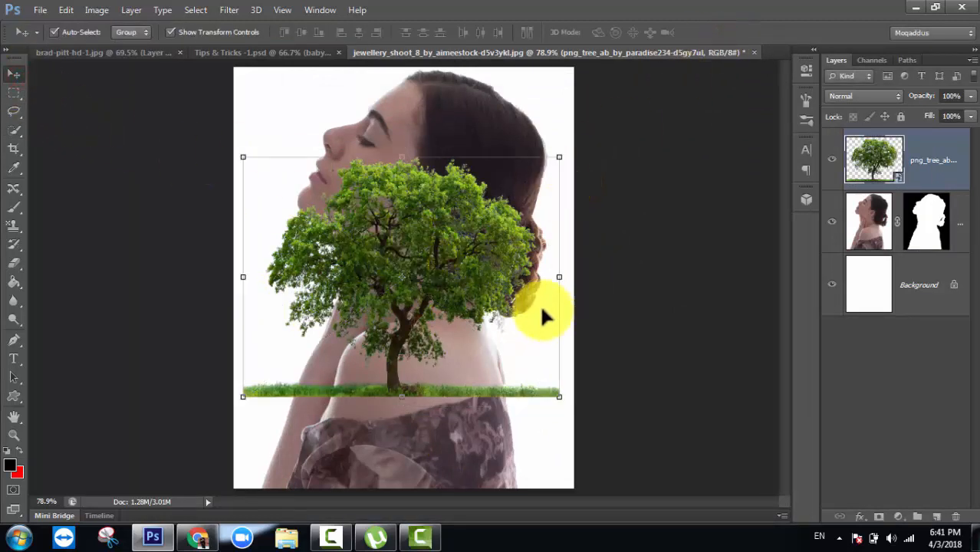
drag(559, 157, 579, 130)
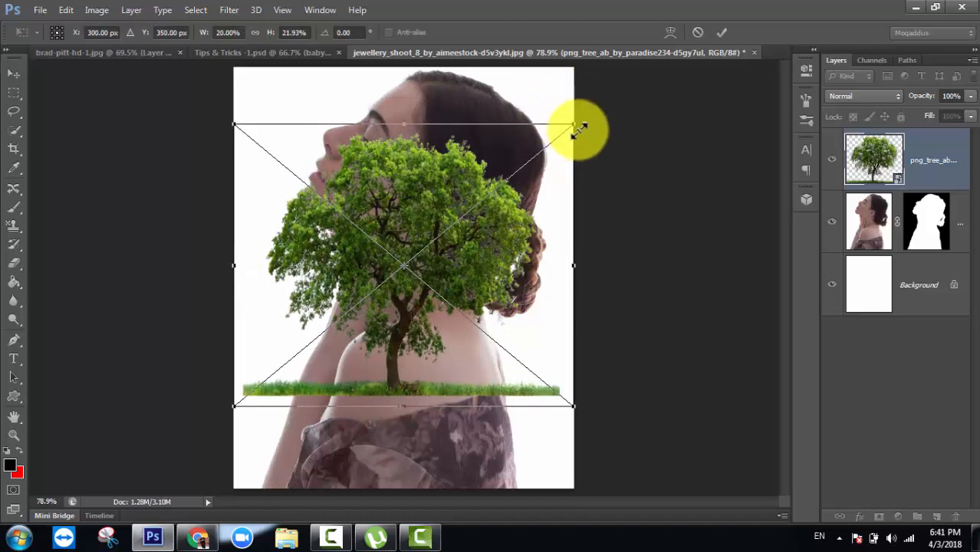
key(ctrl+z)
drag(583, 132, 286, 111)
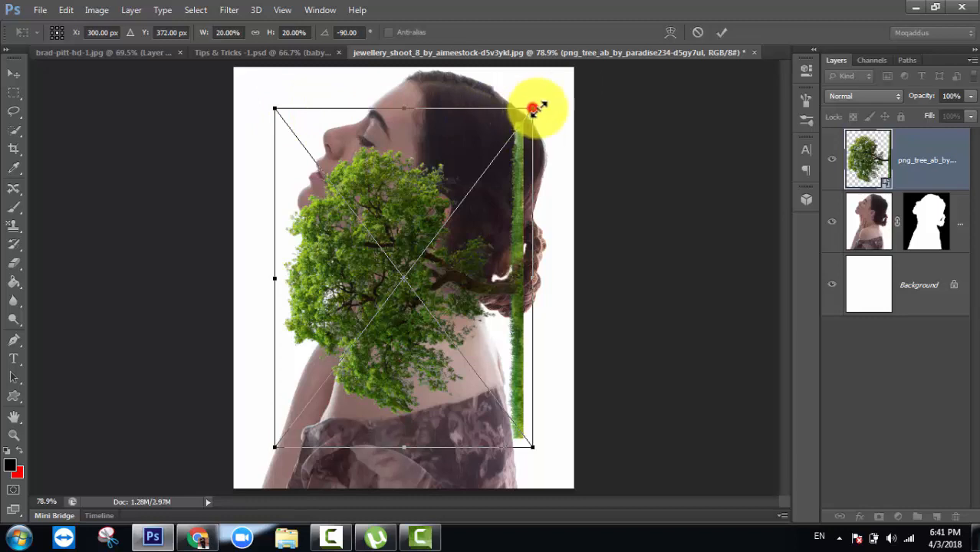
drag(533, 108, 610, 75)
drag(471, 276, 530, 238)
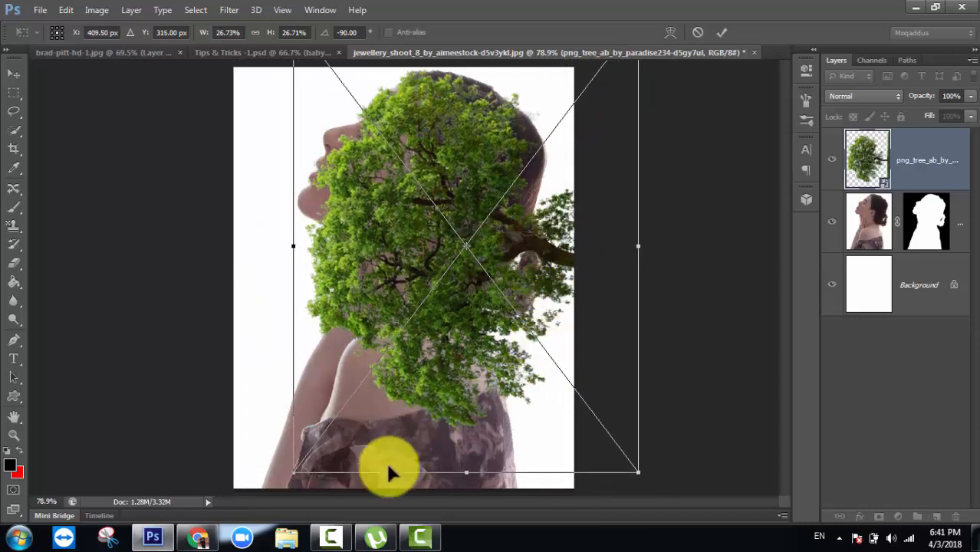
drag(294, 473, 272, 496)
drag(444, 365, 439, 357)
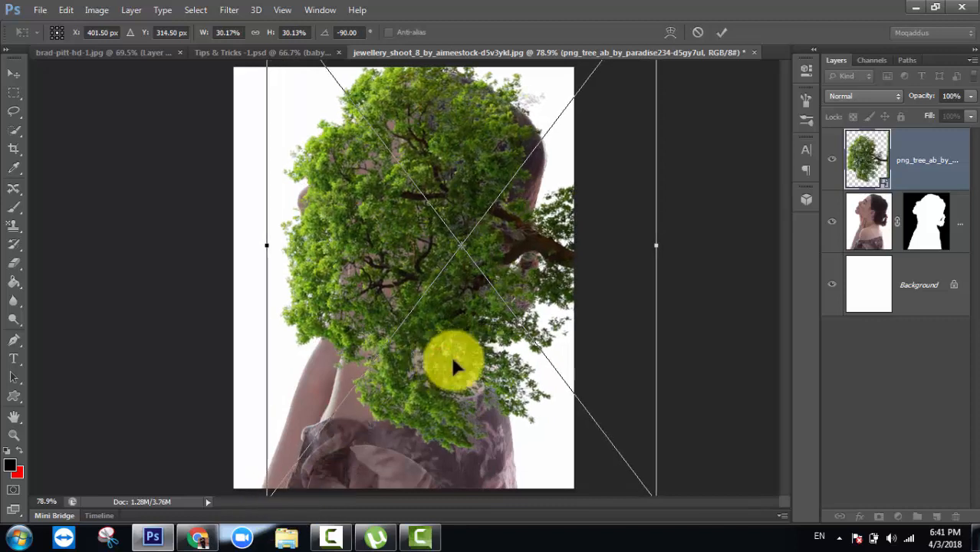
click(725, 34)
Move the tree layer beneath the masked woman layer and set the woman layer's blend mode to Lighten
drag(916, 160, 918, 244)
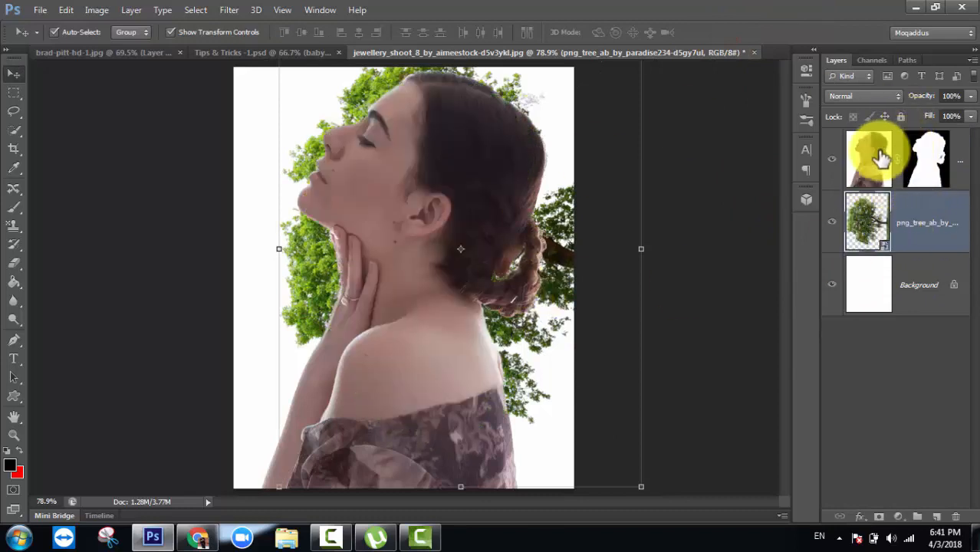
click(881, 157)
click(866, 95)
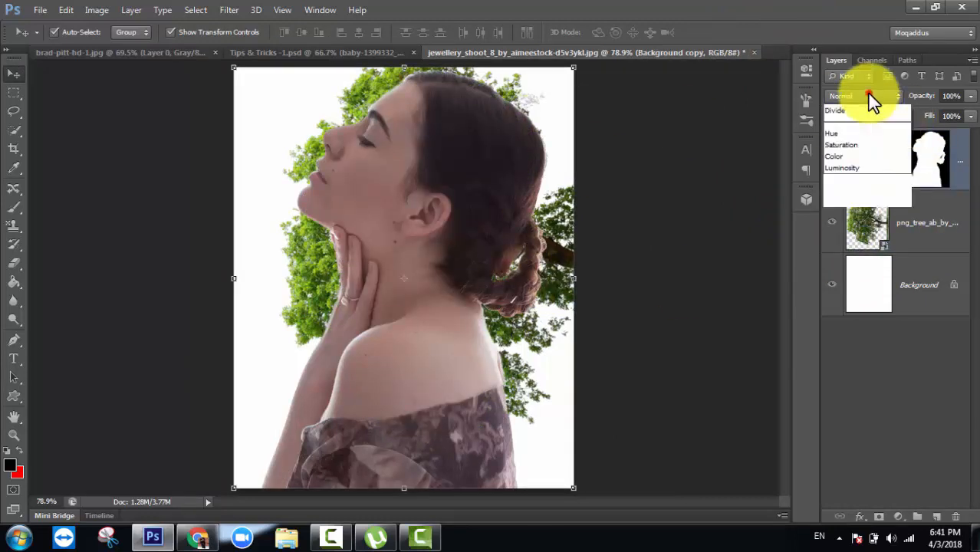
click(870, 122)
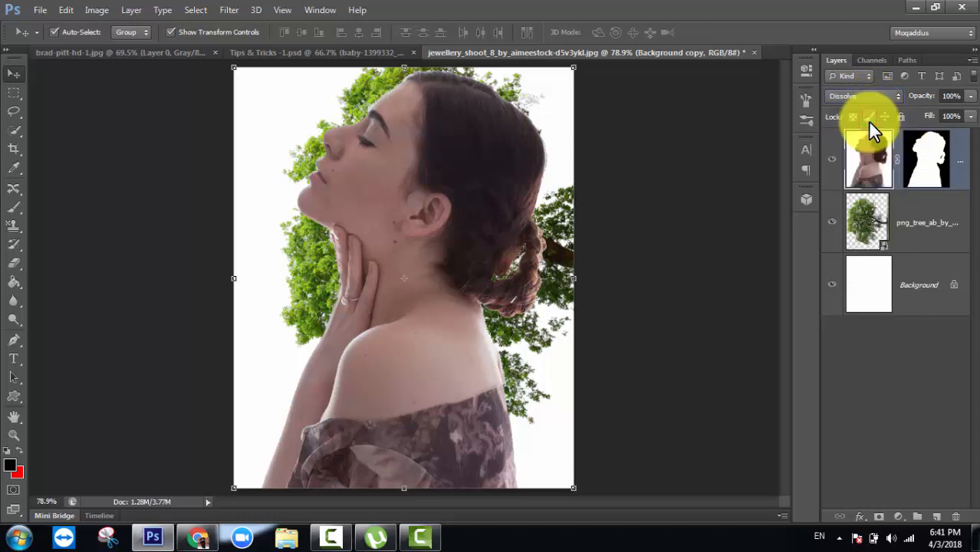
key(shift+plus)
key(shift+plus)
key(shift+plus)
key(shift+plus)
key(shift+plus)
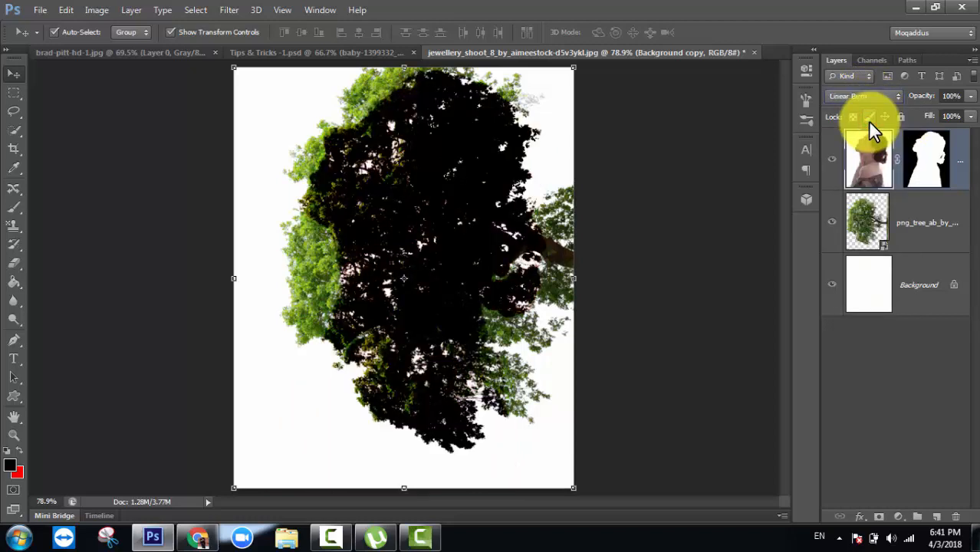
key(shift+plus)
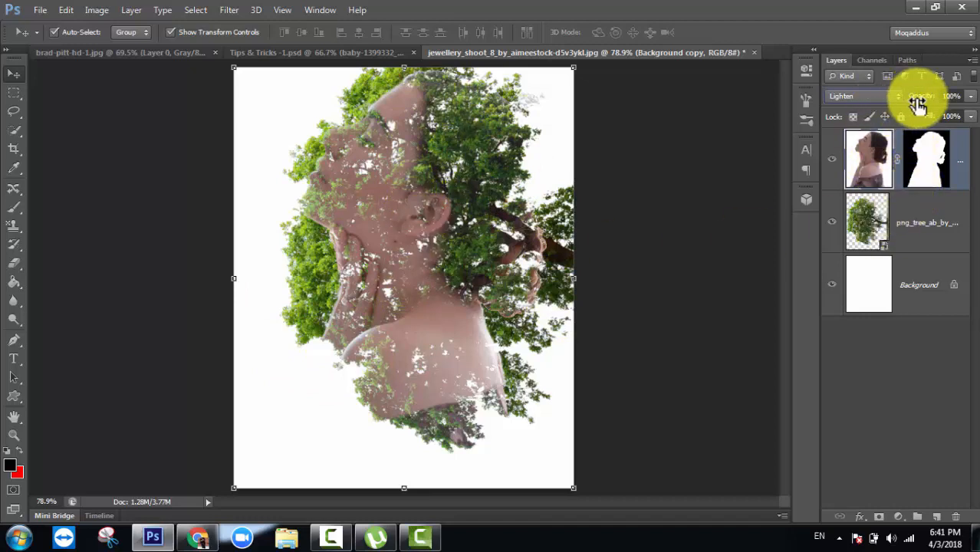
drag(919, 98, 962, 114)
click(872, 215)
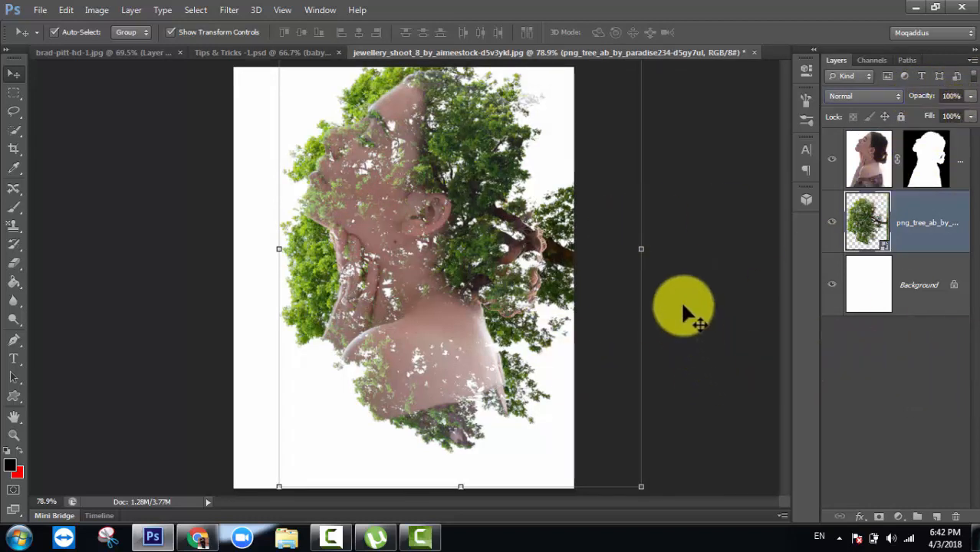
click(908, 386)
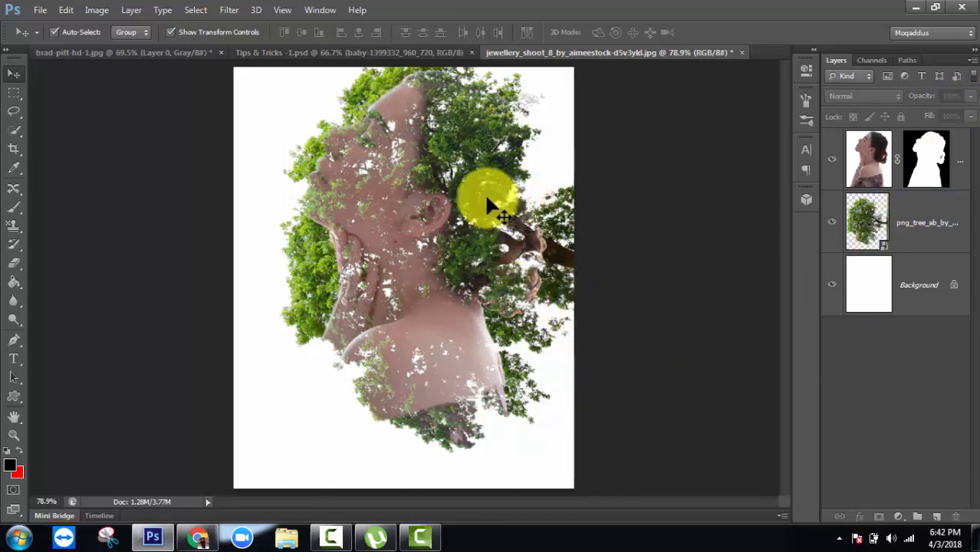
click(875, 212)
mouse_move(479, 190)
mouse_down()
mouse_move(493, 208)
mouse_move(493, 193)
mouse_up()
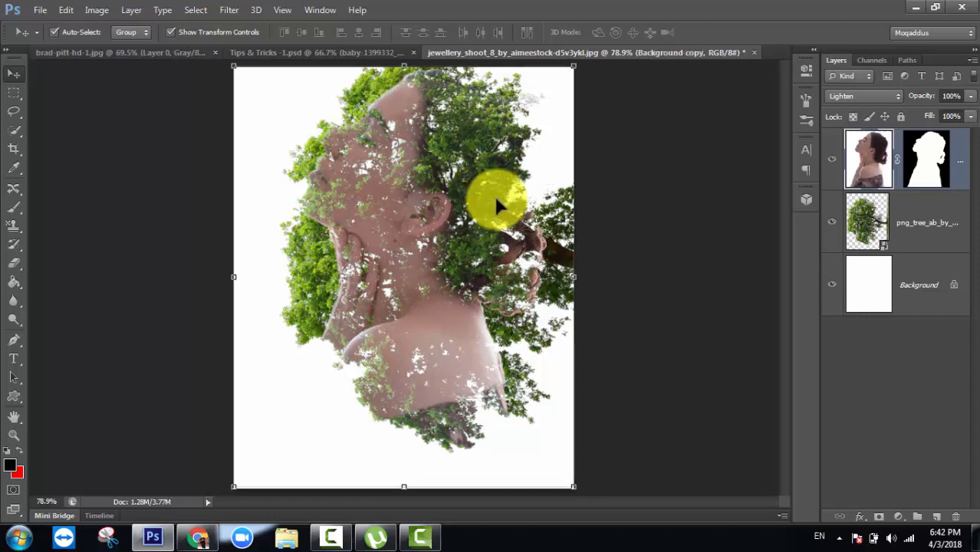
Hide and show the tree layer to compare the blended portrait with and without the foliage
click(927, 222)
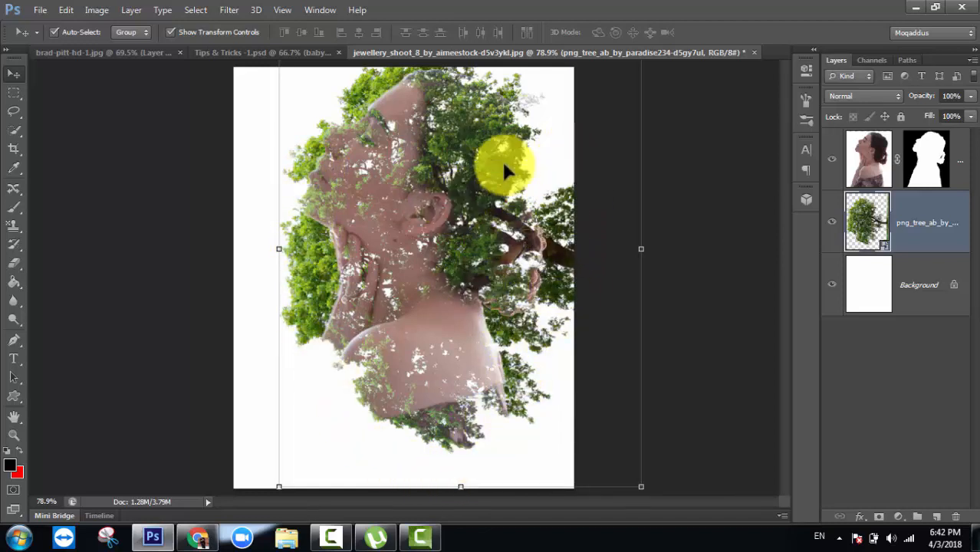
click(831, 222)
click(832, 222)
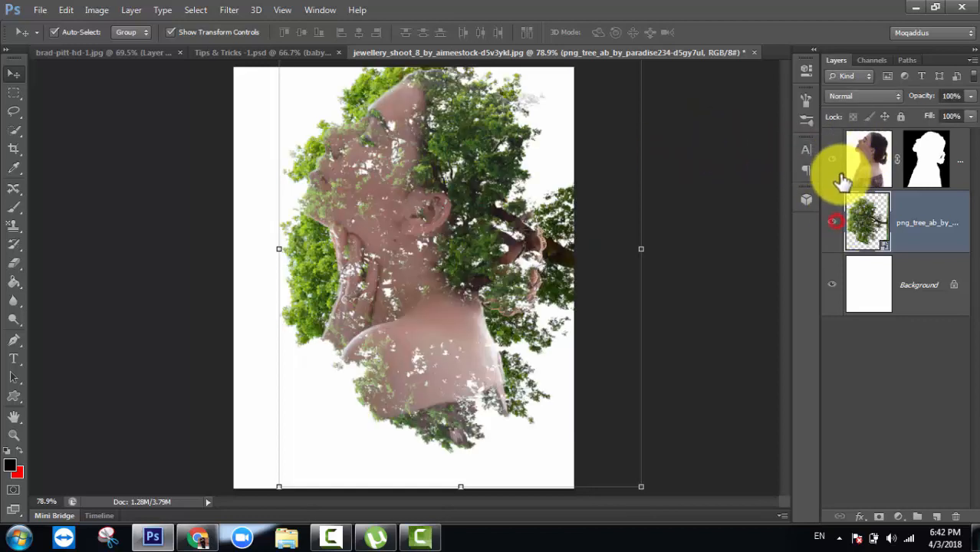
click(859, 157)
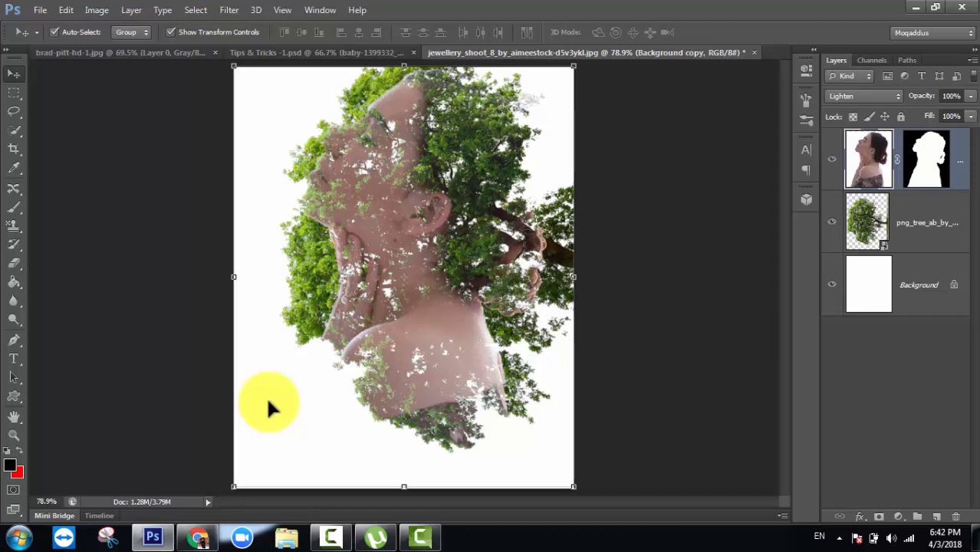
click(733, 208)
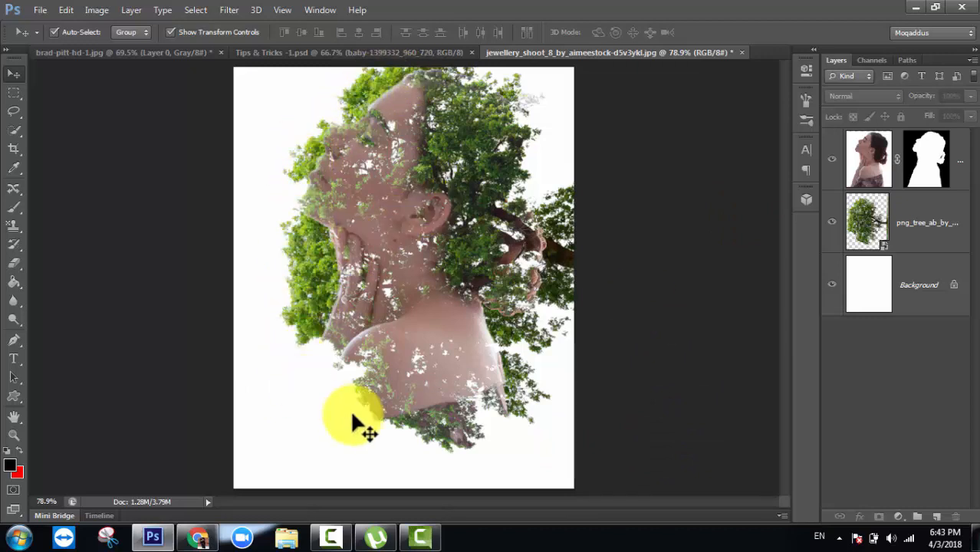
Add an empty white layer mask to the tree layer
click(932, 221)
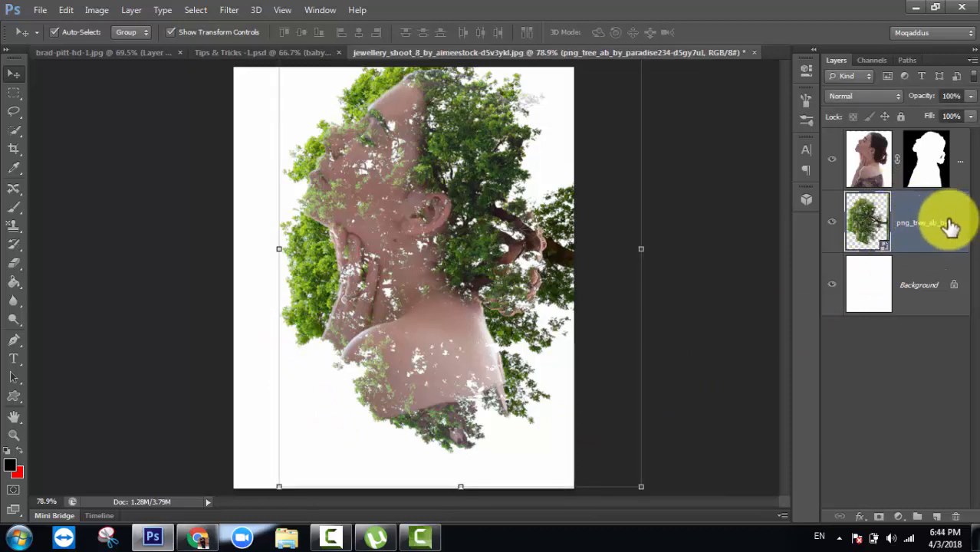
click(878, 517)
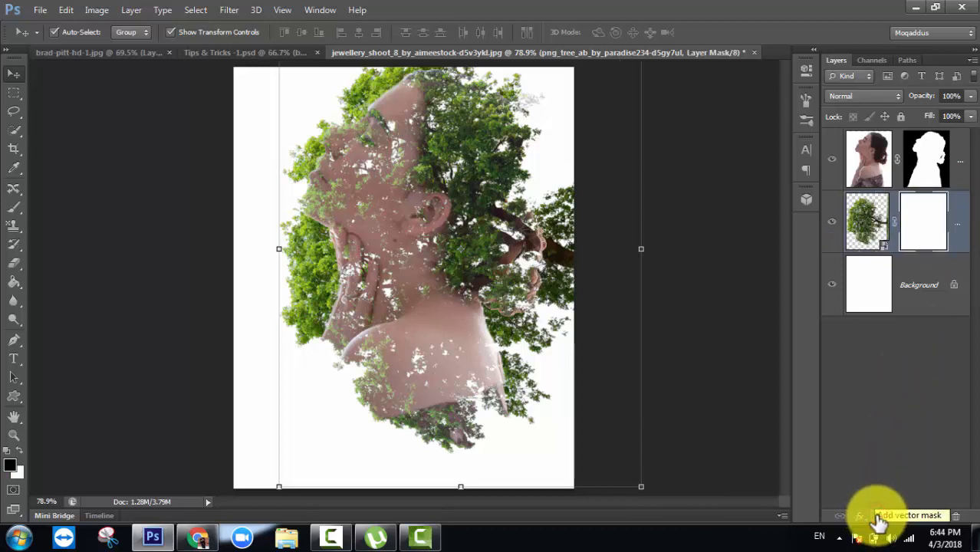
Load the woman layer's mask as a selection and invert it so that it covers everything outside her silhouette
click(926, 161)
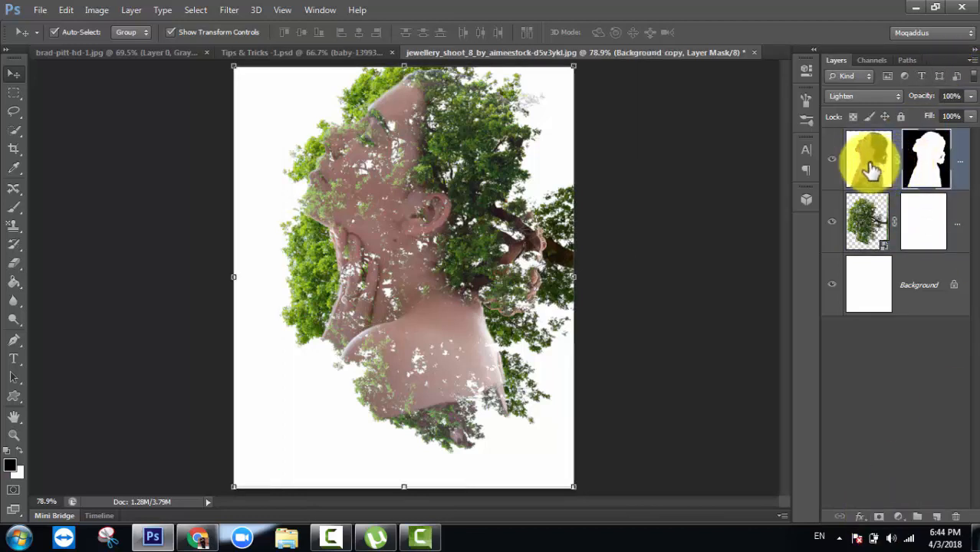
ctrl+click(926, 163)
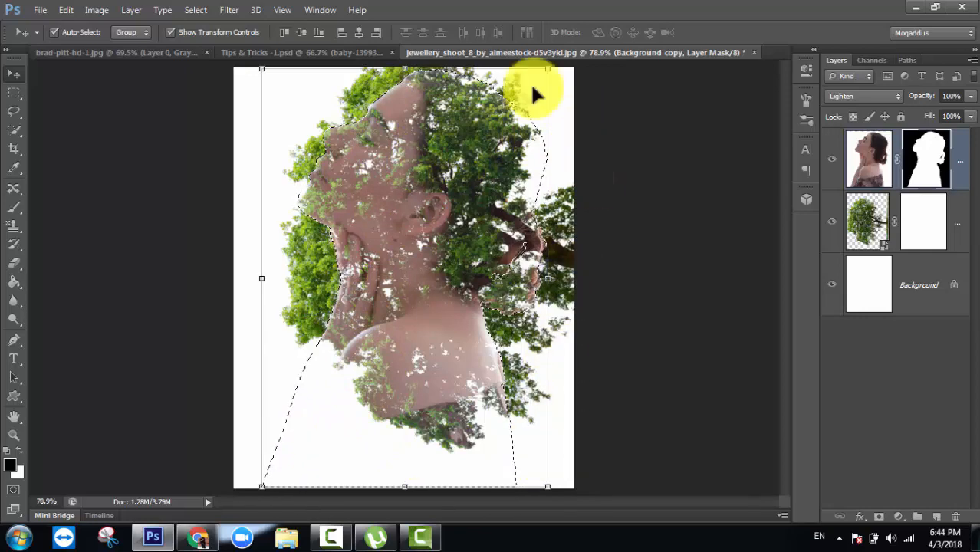
click(206, 10)
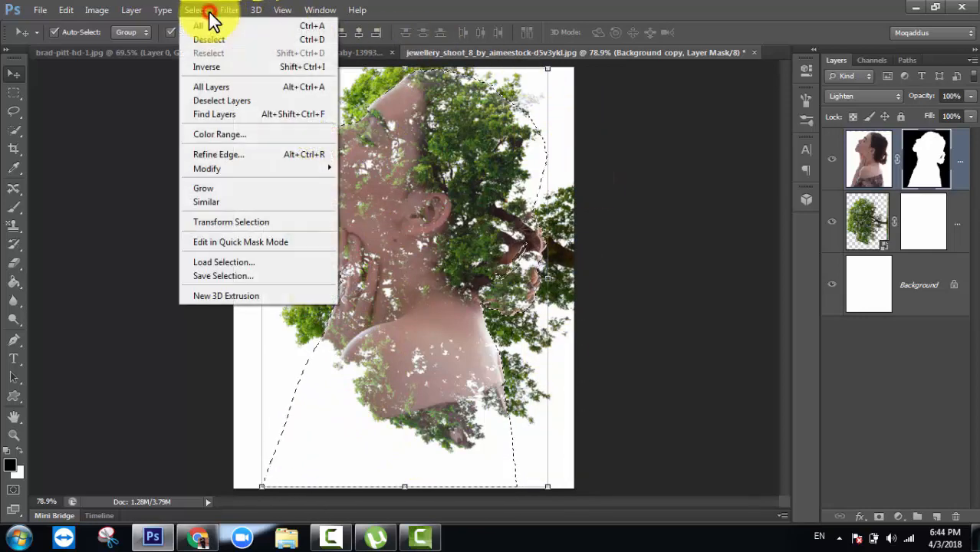
click(231, 69)
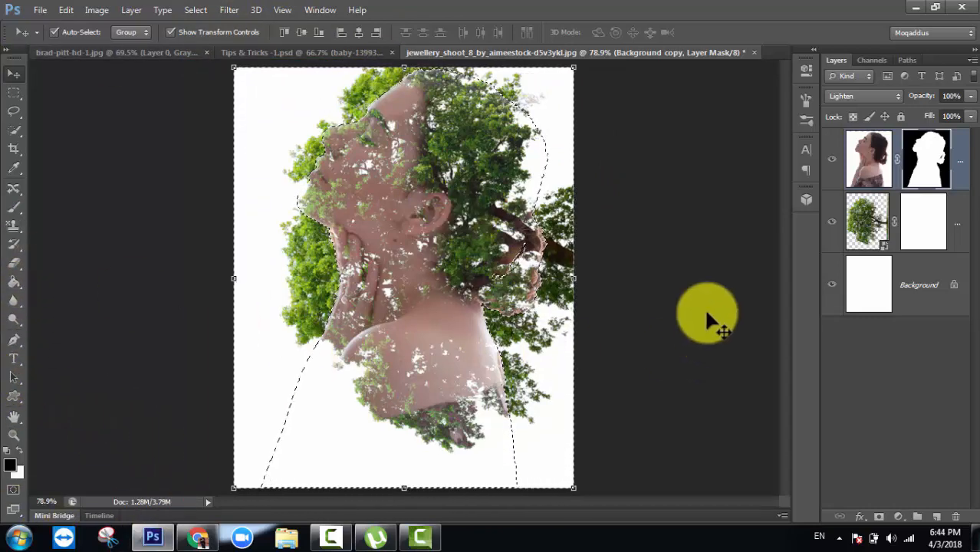
Paint black on the tree layer's mask within the selection with a 141 px brush to hide foliage outside the woman's silhouette
click(943, 215)
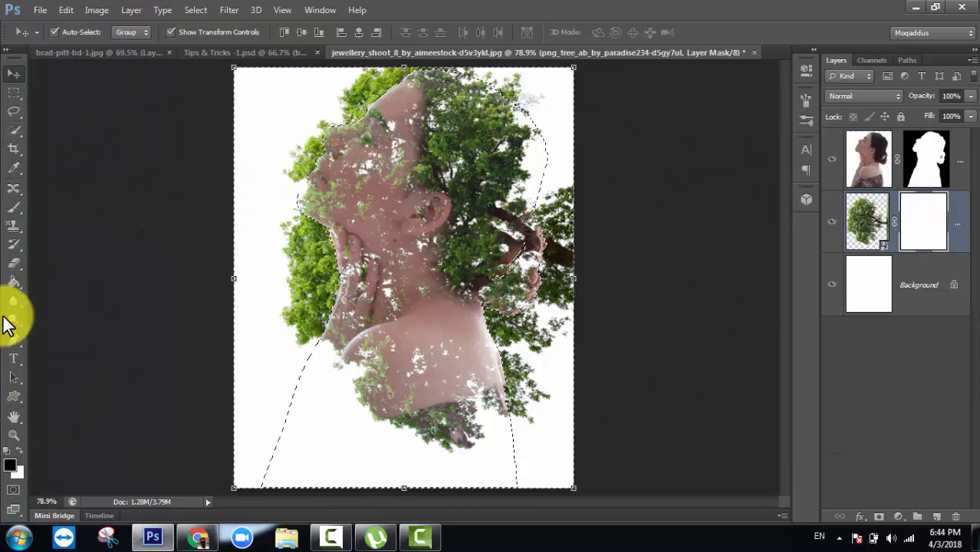
click(13, 208)
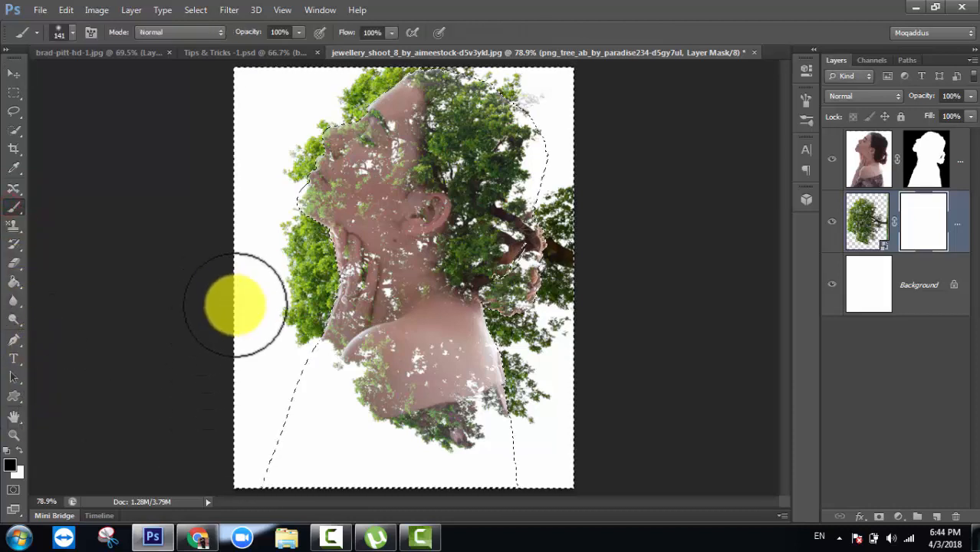
mouse_move(235, 305)
mouse_down()
mouse_move(262, 309)
mouse_move(308, 252)
mouse_move(243, 375)
mouse_move(284, 295)
mouse_move(283, 331)
mouse_move(327, 220)
mouse_move(286, 330)
mouse_move(288, 213)
mouse_move(347, 107)
mouse_move(316, 187)
mouse_move(486, 79)
mouse_move(329, 102)
mouse_move(547, 115)
mouse_move(519, 94)
mouse_move(469, 160)
mouse_move(523, 289)
mouse_move(546, 211)
mouse_move(527, 294)
mouse_move(528, 381)
mouse_move(484, 184)
mouse_up()
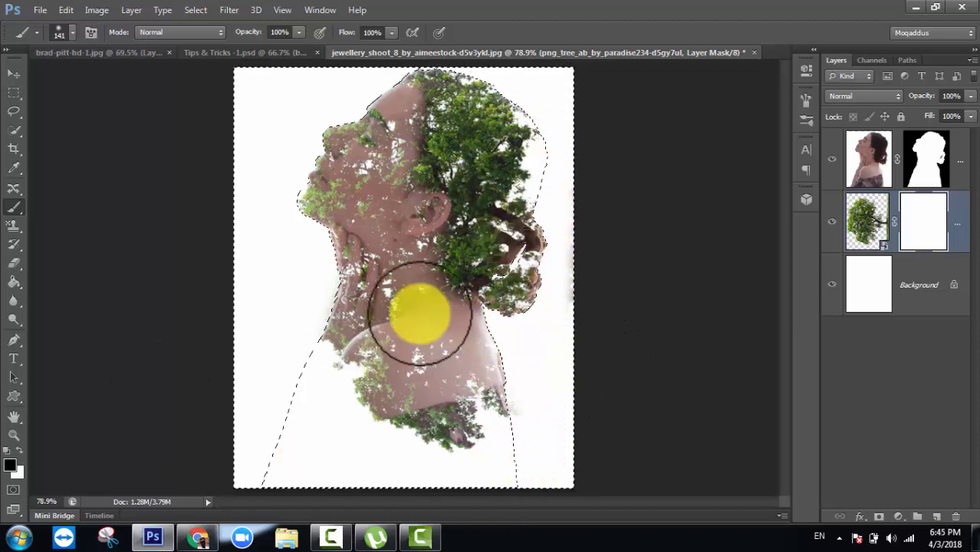
mouse_move(420, 314)
mouse_down()
mouse_move(171, 281)
mouse_move(244, 261)
mouse_move(670, 231)
mouse_move(506, 180)
mouse_move(487, 142)
mouse_move(503, 106)
mouse_move(308, 80)
mouse_move(379, 124)
mouse_move(539, 170)
mouse_move(643, 237)
mouse_move(453, 322)
mouse_move(324, 427)
mouse_up()
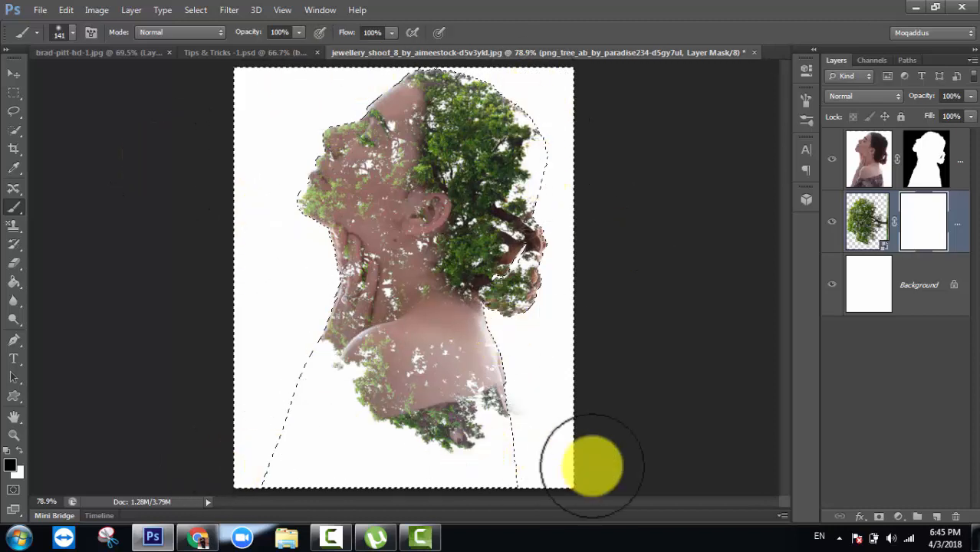
Finish painting the tree layer's mask black around the woman's silhouette and clear the selection
drag(592, 465, 564, 467)
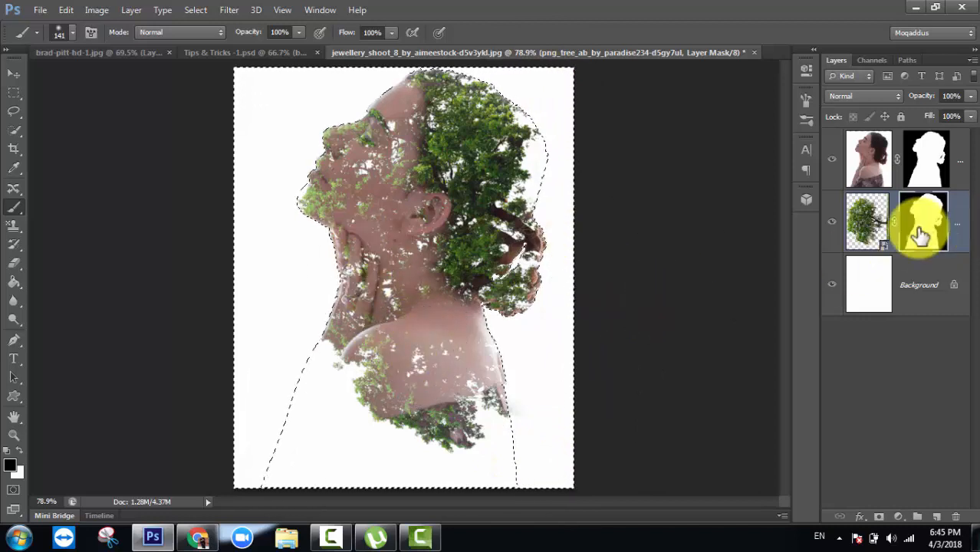
mouse_move(261, 449)
mouse_down()
mouse_move(313, 278)
mouse_move(235, 477)
mouse_up()
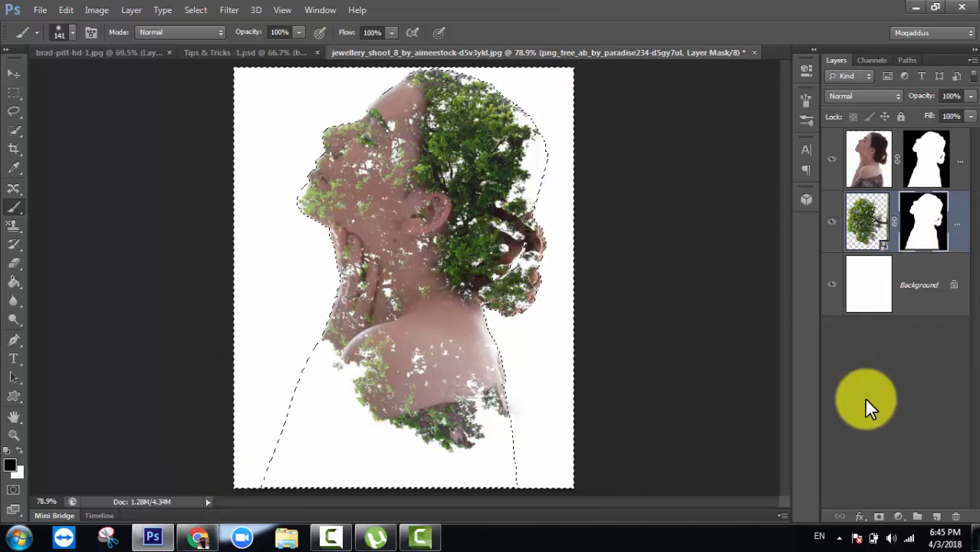
key(ctrl+d)
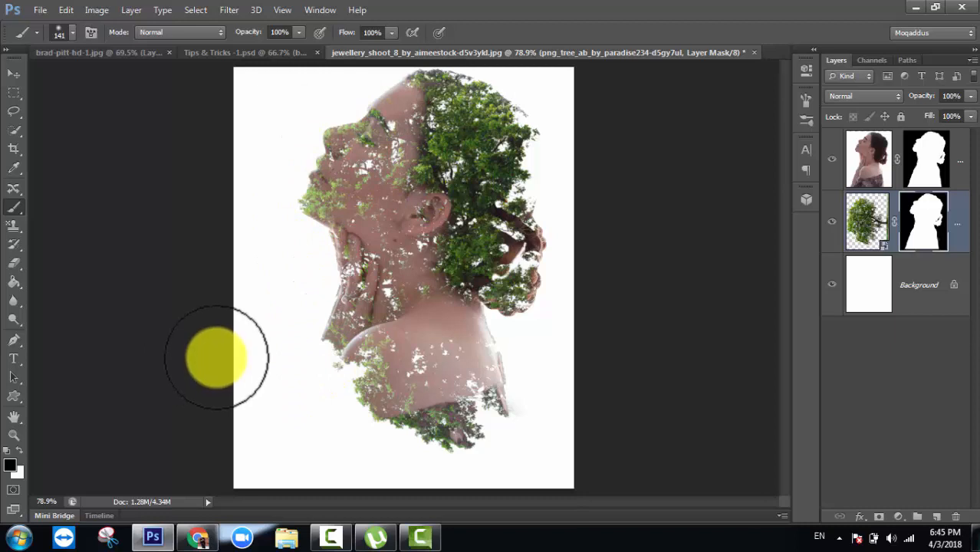
Paint black on the woman layer's mask over her hair with a 47 px brush at 65% opacity to bring out the foliage
click(868, 171)
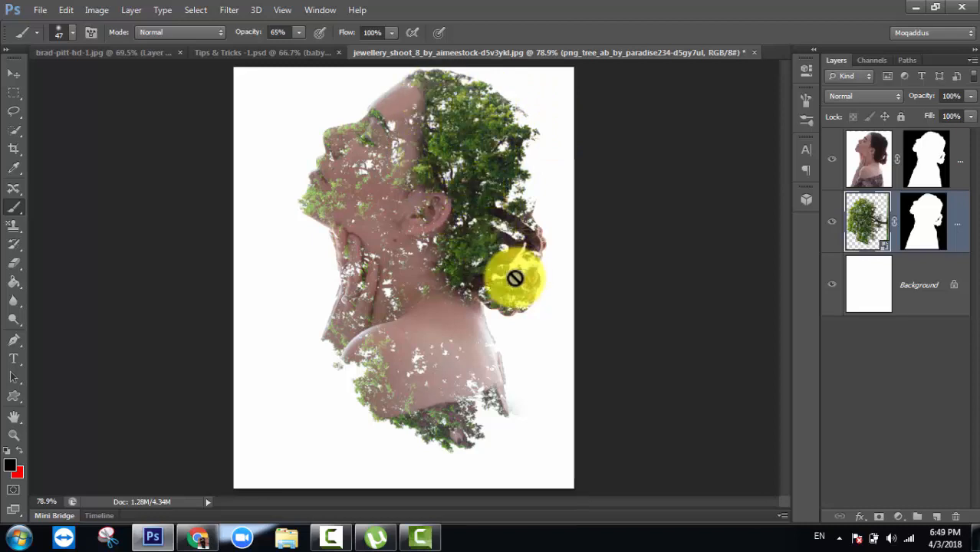
click(926, 159)
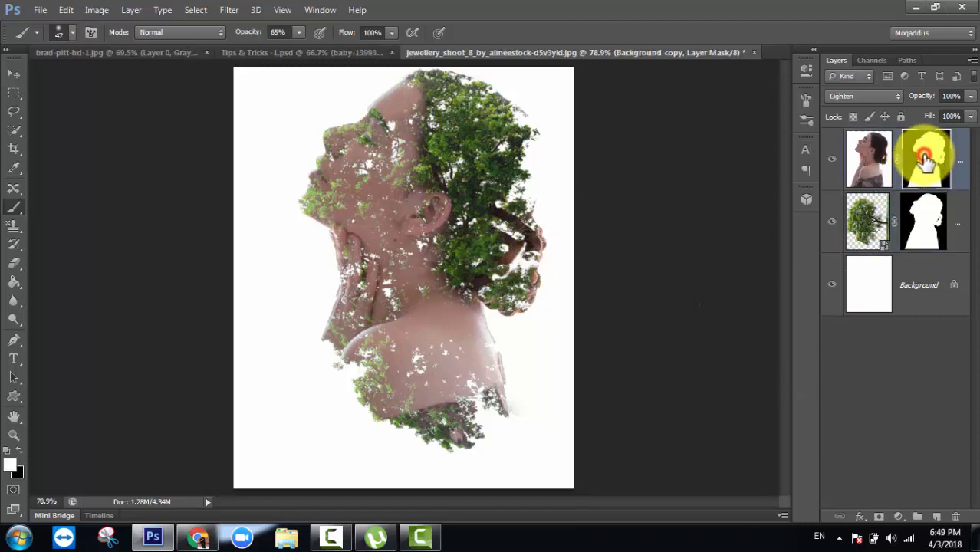
click(19, 445)
mouse_move(466, 172)
mouse_down()
mouse_move(454, 138)
mouse_move(462, 121)
mouse_move(486, 183)
mouse_move(485, 122)
mouse_move(458, 142)
mouse_move(441, 84)
mouse_move(438, 135)
mouse_move(437, 81)
mouse_move(477, 91)
mouse_move(512, 125)
mouse_move(513, 221)
mouse_move(526, 259)
mouse_move(521, 281)
mouse_move(501, 297)
mouse_move(469, 296)
mouse_move(452, 238)
mouse_move(446, 255)
mouse_move(479, 224)
mouse_move(455, 179)
mouse_move(422, 174)
mouse_move(440, 91)
mouse_move(428, 81)
mouse_move(472, 99)
mouse_move(516, 256)
mouse_move(501, 281)
mouse_move(508, 305)
mouse_move(526, 293)
mouse_move(529, 260)
mouse_move(472, 263)
mouse_move(348, 314)
mouse_move(338, 168)
mouse_move(369, 136)
mouse_move(317, 188)
mouse_move(366, 148)
mouse_move(372, 130)
mouse_move(311, 185)
mouse_move(338, 186)
mouse_move(339, 222)
mouse_move(362, 223)
mouse_move(394, 185)
mouse_up()
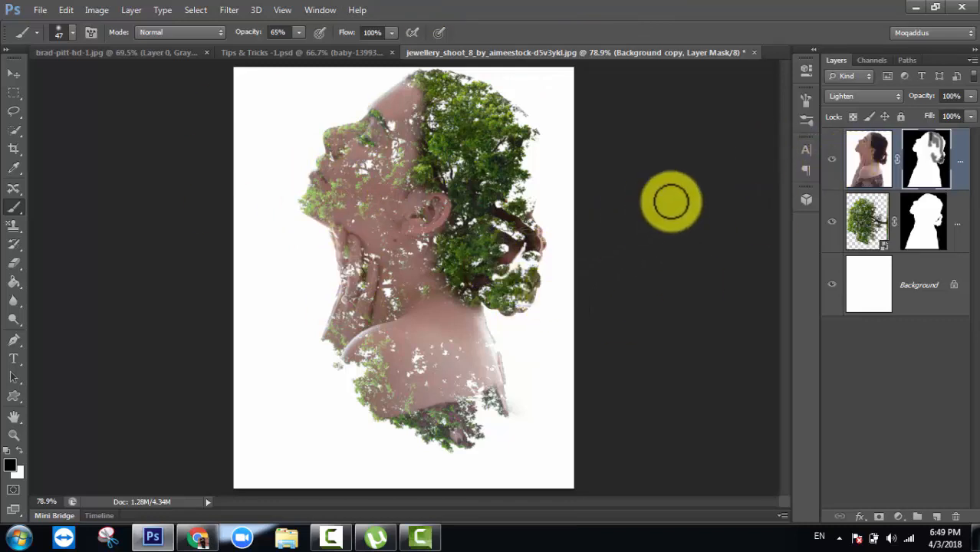
Duplicate the woman layer and delete the layer mask of the copy
click(870, 158)
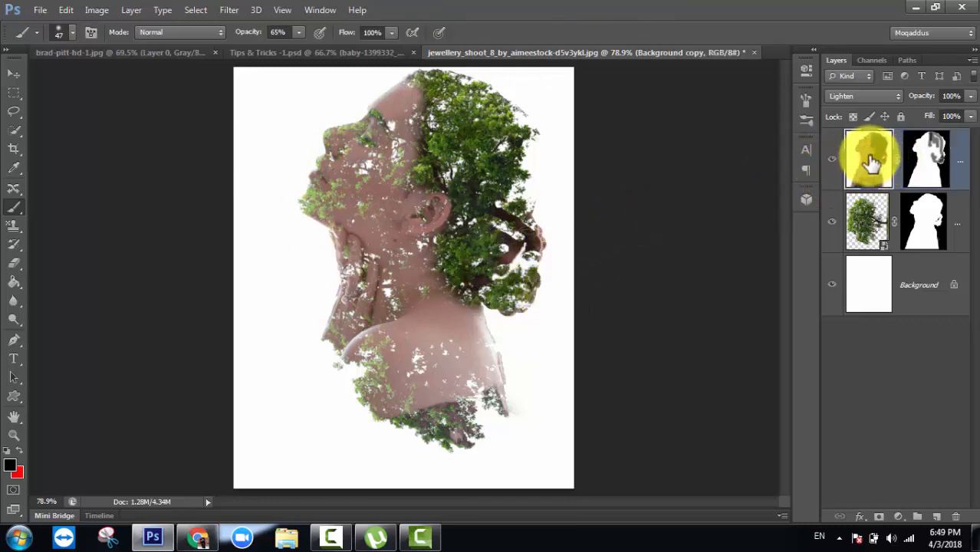
drag(873, 163, 936, 516)
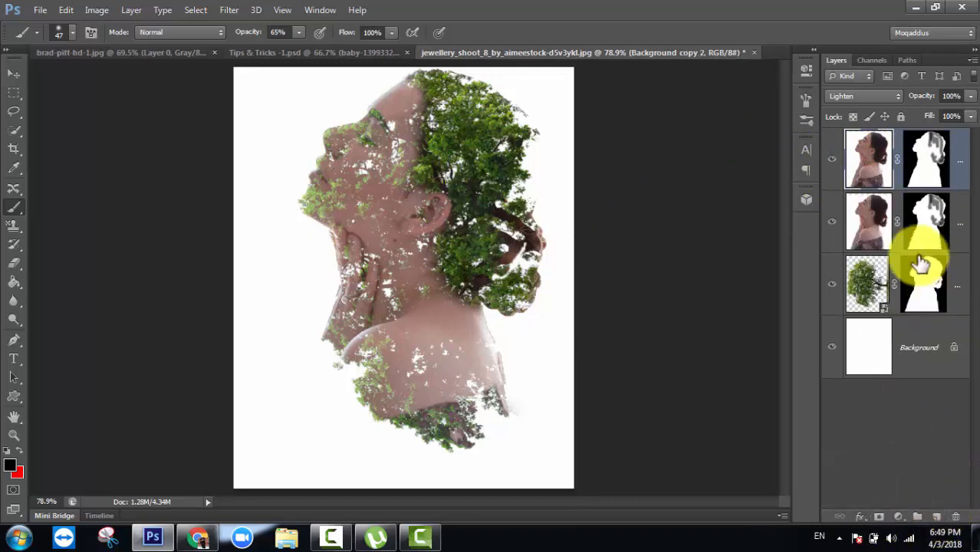
click(924, 162)
right_click(926, 150)
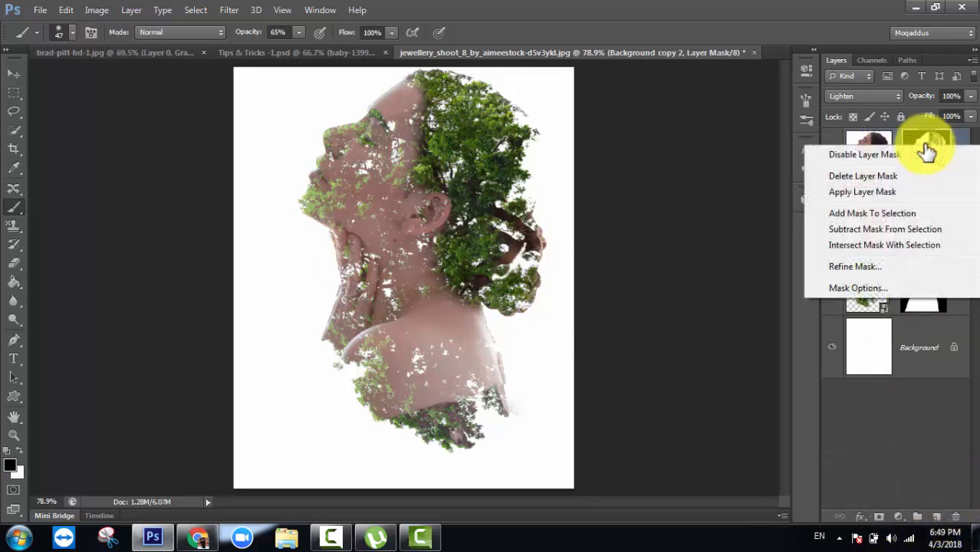
click(894, 176)
Set the woman copy's blend mode to Normal and add a new white layer mask to it
click(862, 97)
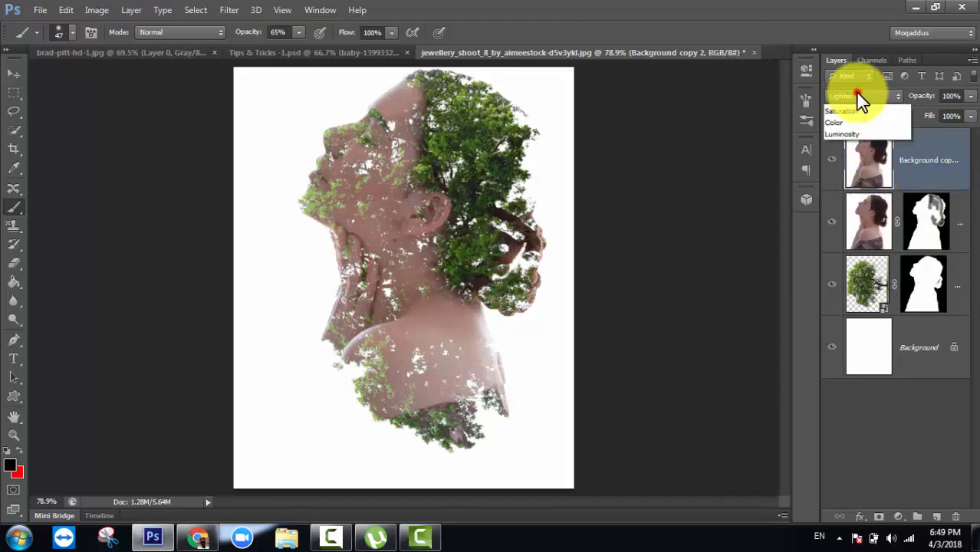
click(862, 113)
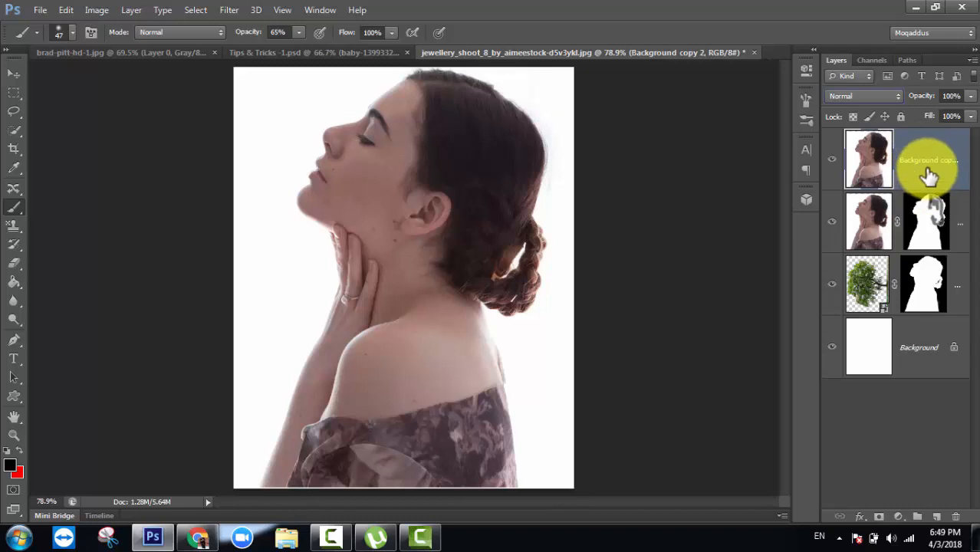
click(880, 516)
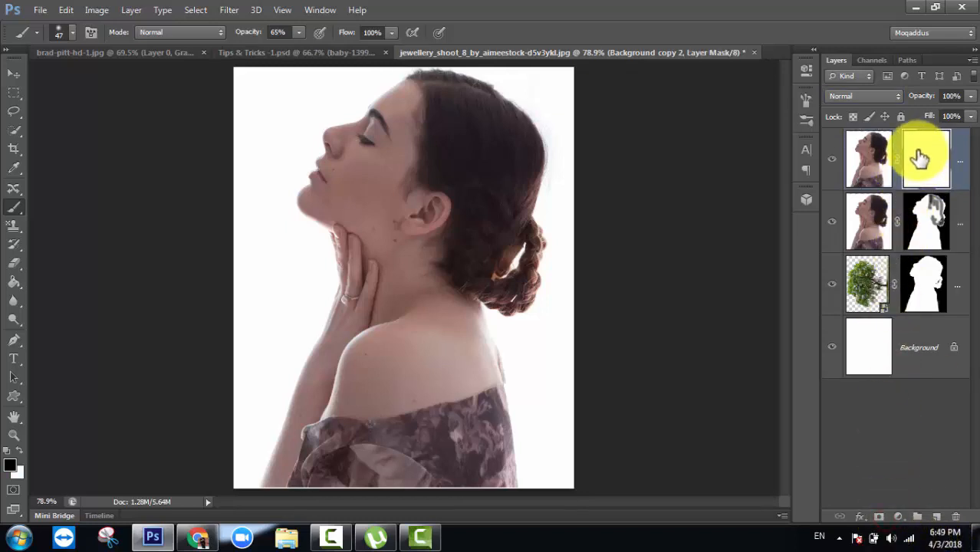
Fill the woman copy's layer mask with black at 100% opacity in Normal mode
click(40, 10)
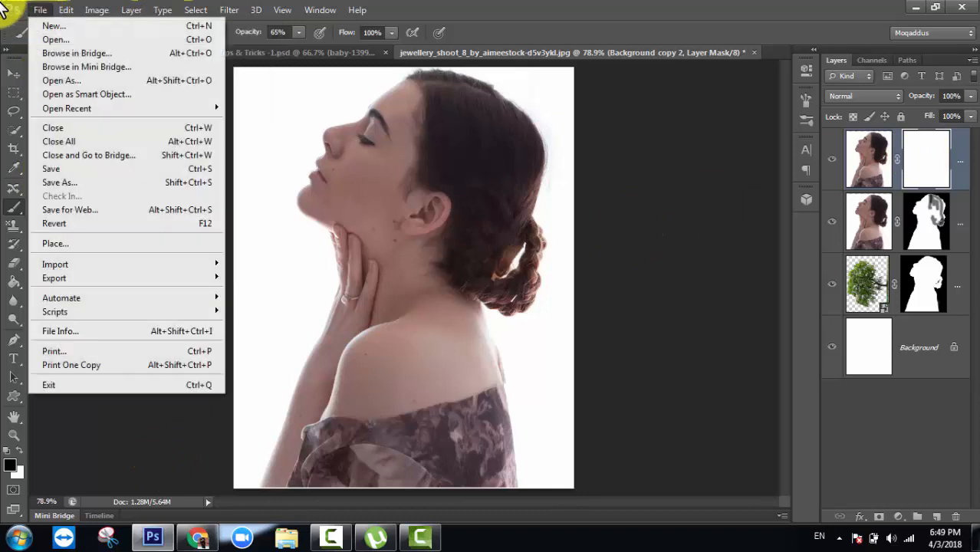
mouse_move(72, 17)
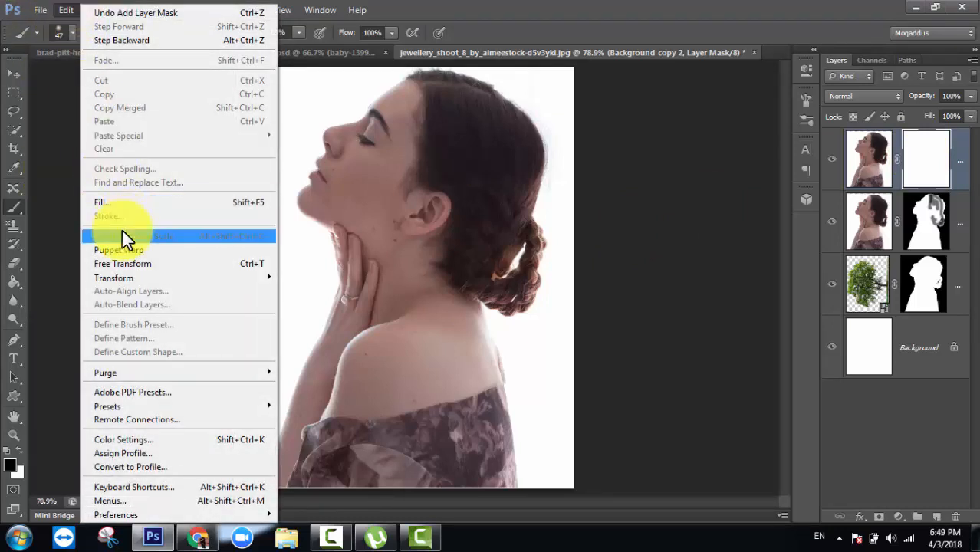
click(122, 202)
click(514, 159)
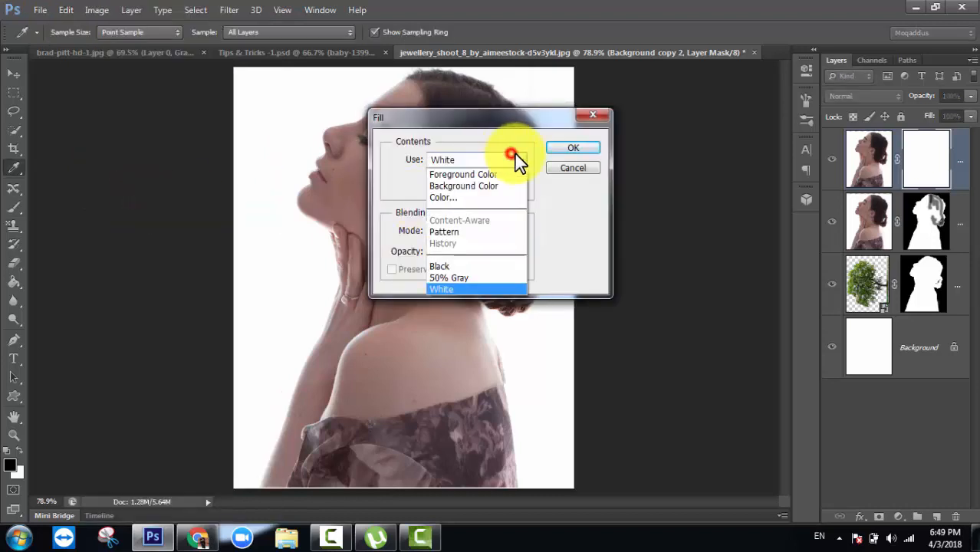
click(446, 266)
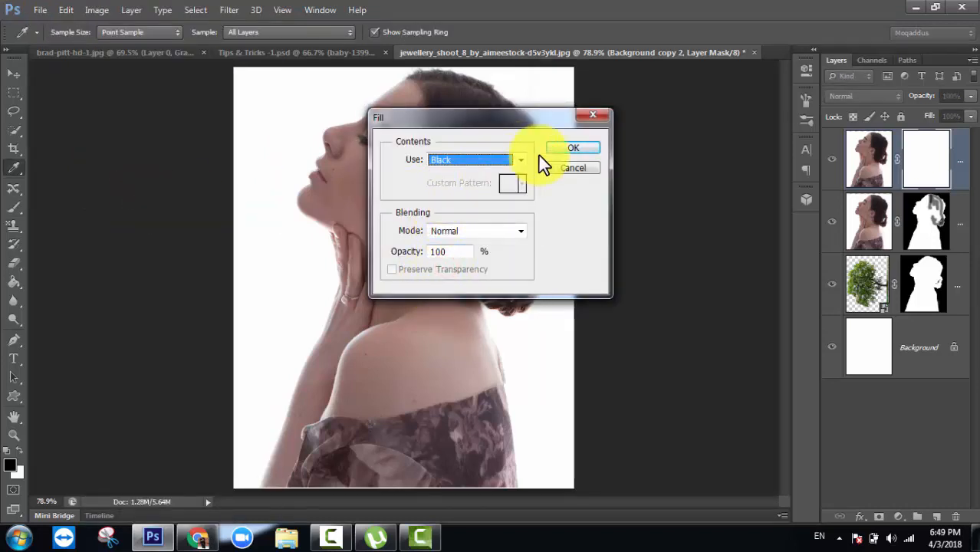
click(573, 148)
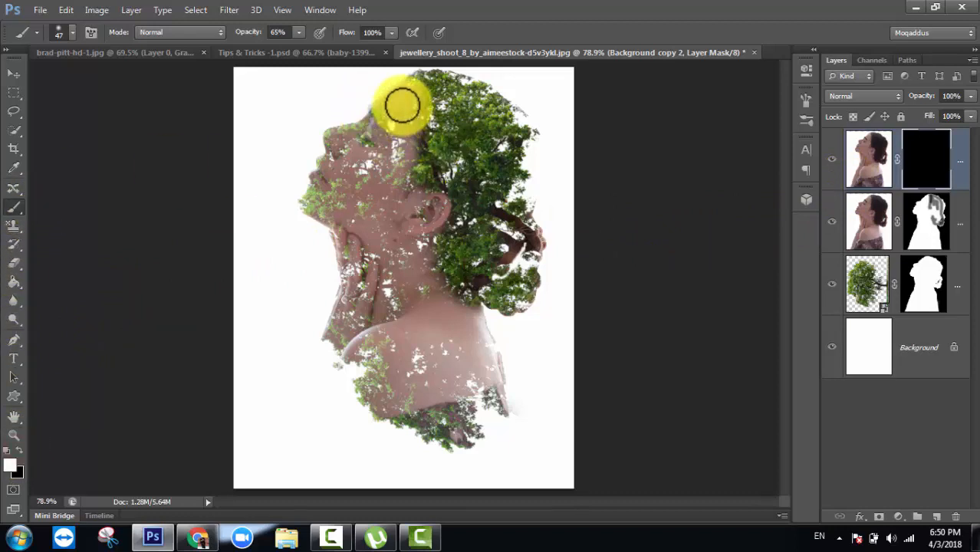
Paint white on the copy's mask over the forehead, eye, nose and mouth with a 47 px brush, raising its opacity from 65% to 100%
mouse_move(403, 105)
mouse_down()
mouse_move(390, 103)
mouse_move(365, 135)
mouse_up()
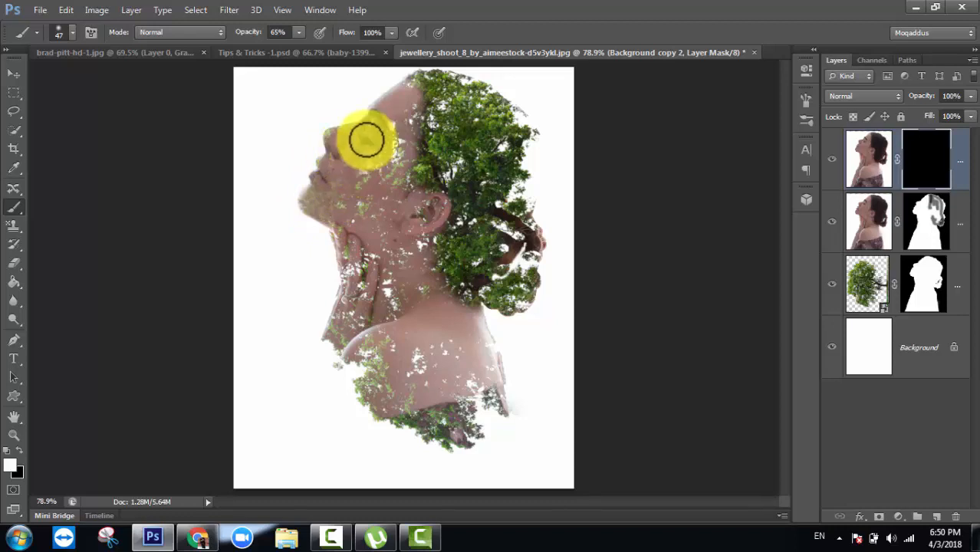
drag(333, 178, 335, 177)
drag(248, 33, 282, 33)
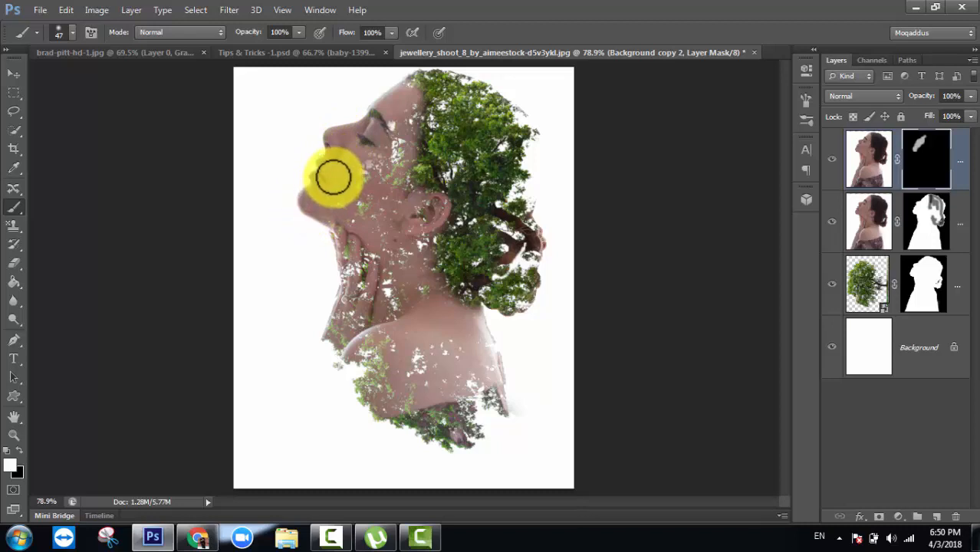
mouse_move(383, 122)
mouse_down()
mouse_move(397, 102)
mouse_move(360, 122)
mouse_up()
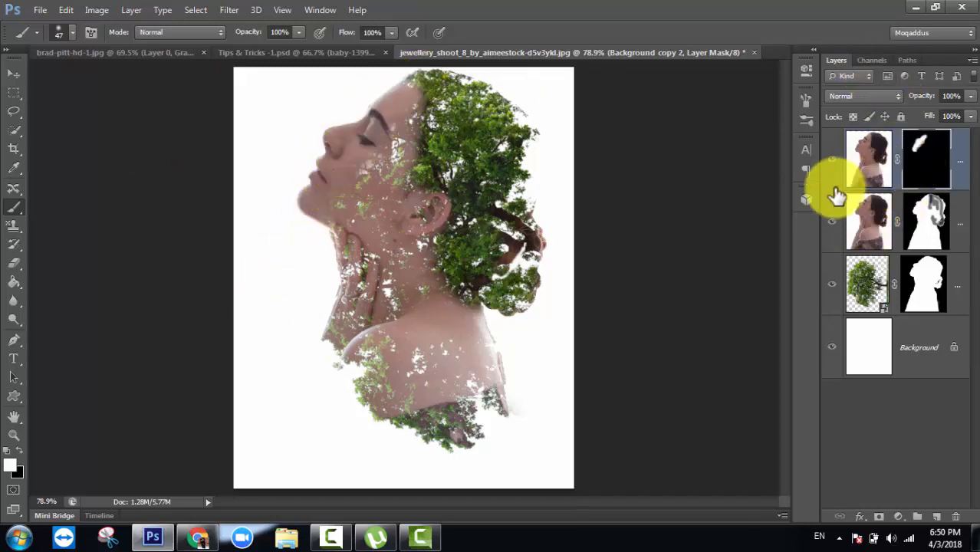
Hide and show the upper woman layer to compare the portrait with and without the restored face
click(867, 161)
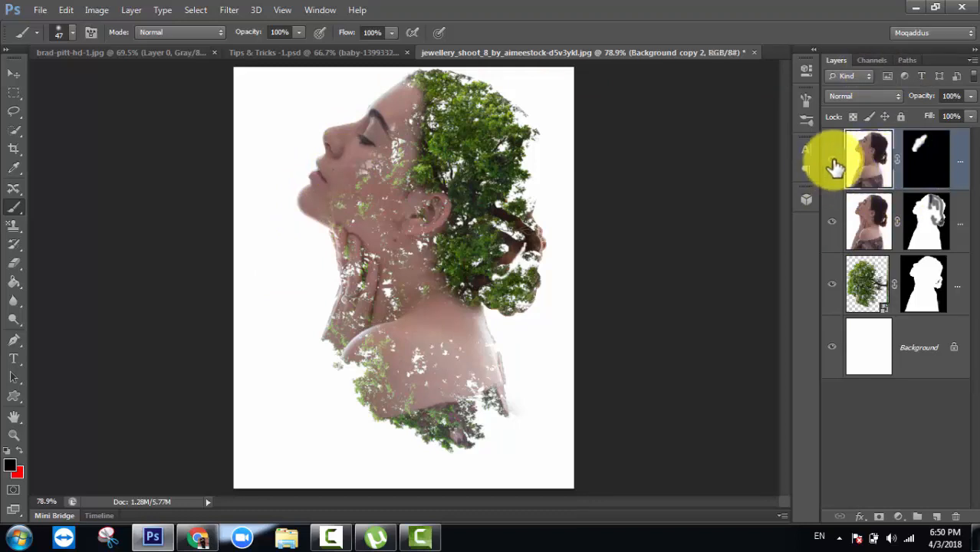
click(832, 160)
click(833, 161)
click(832, 161)
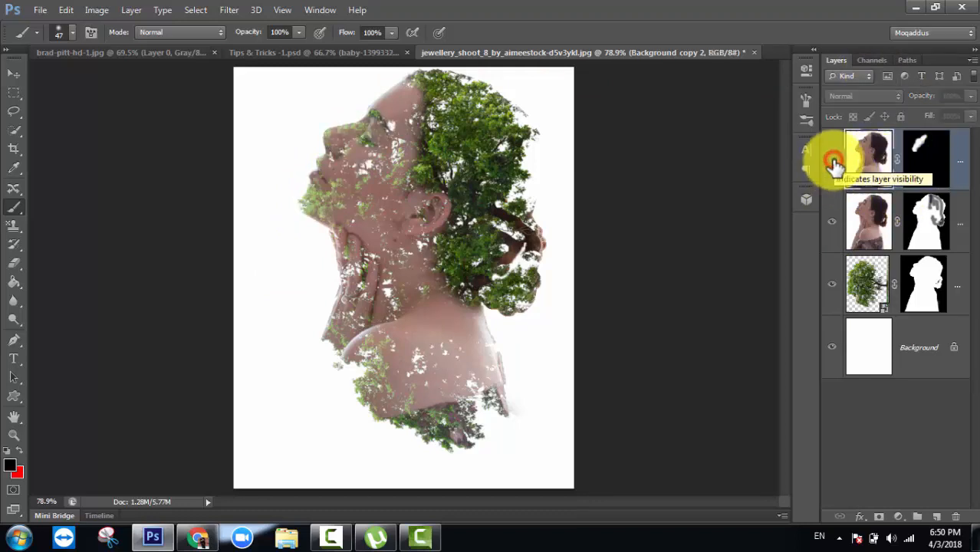
click(833, 161)
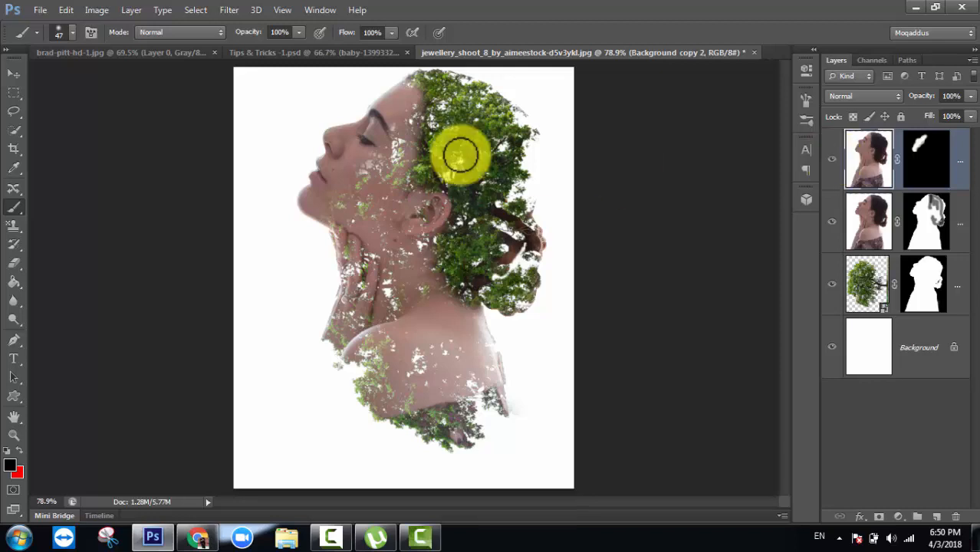
Undo the black edge strokes painted on the Background layer
key(ctrl+z)
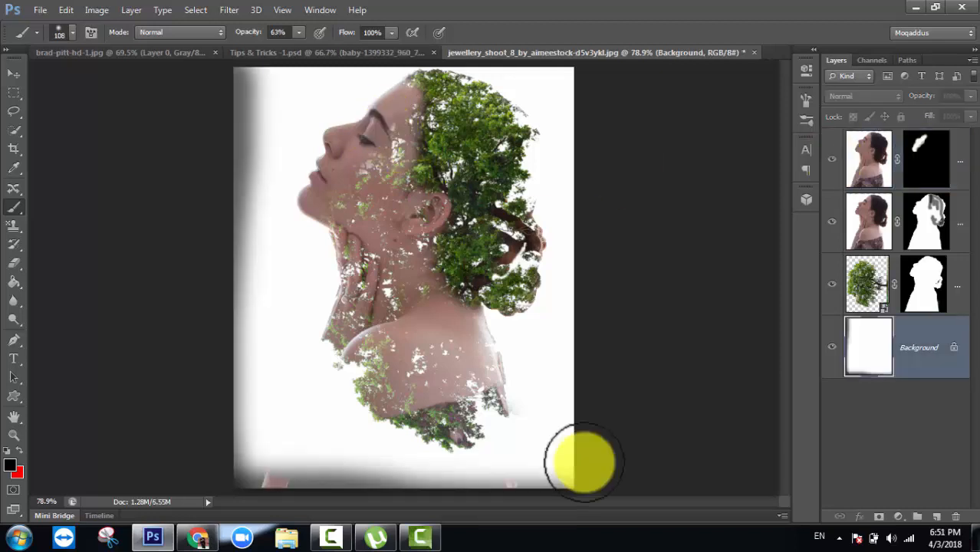
key(ctrl+alt+z)
key(ctrl+alt+z)
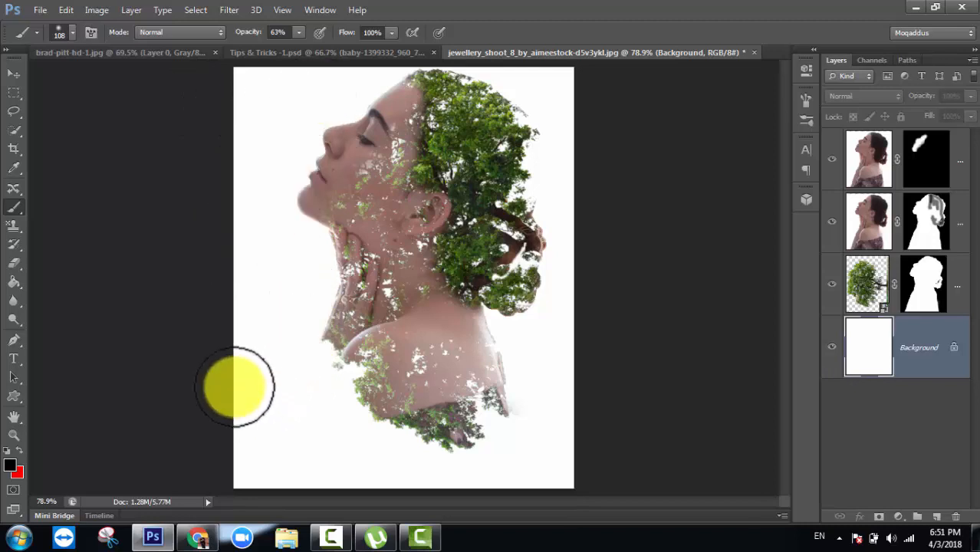
Paint a soft black vignette along the canvas edges on a new top layer with a 108 px, 63% brush, and set the layer's opacity to 80% and fill to 73%
click(882, 146)
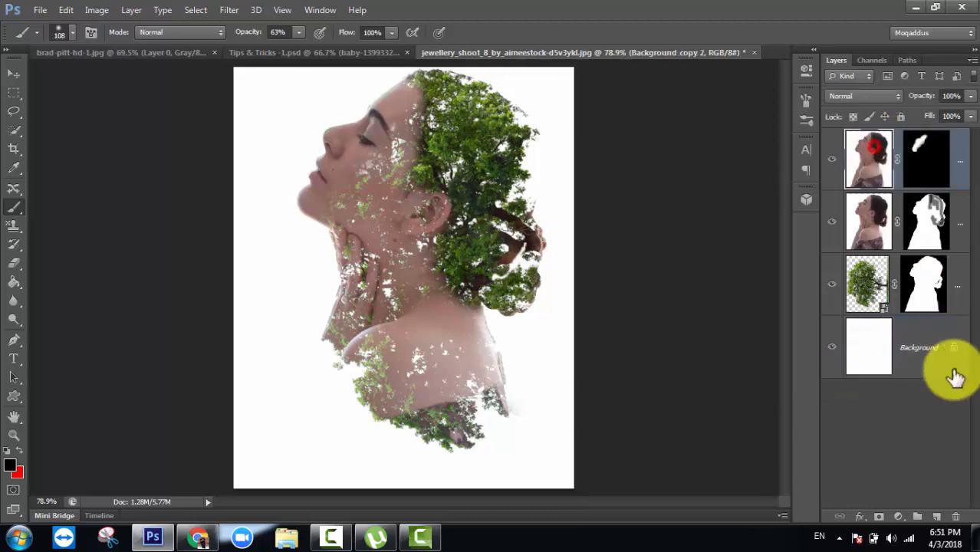
click(938, 517)
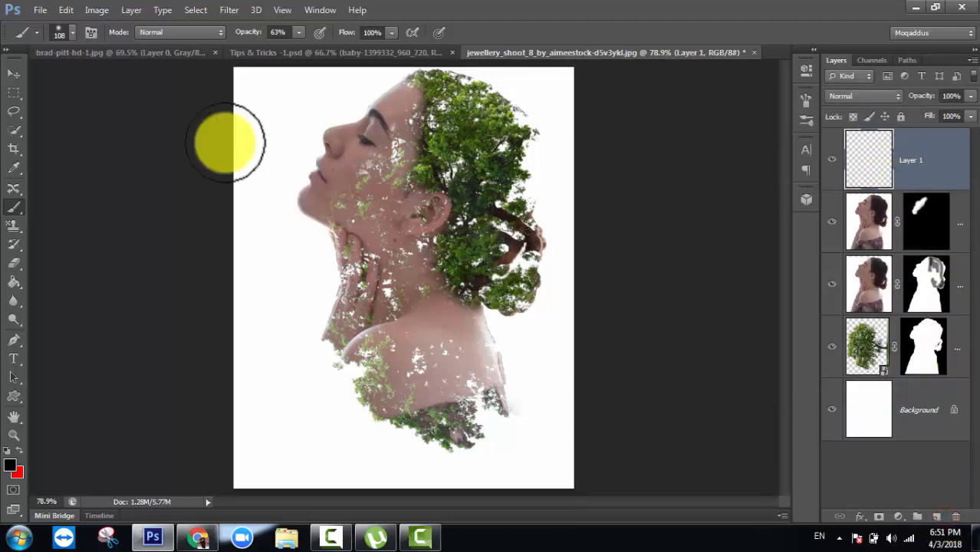
mouse_move(223, 69)
mouse_down()
mouse_move(492, 72)
mouse_move(634, 125)
mouse_up()
mouse_move(222, 72)
mouse_down()
mouse_move(248, 473)
mouse_move(246, 487)
mouse_move(218, 483)
mouse_move(608, 477)
mouse_up()
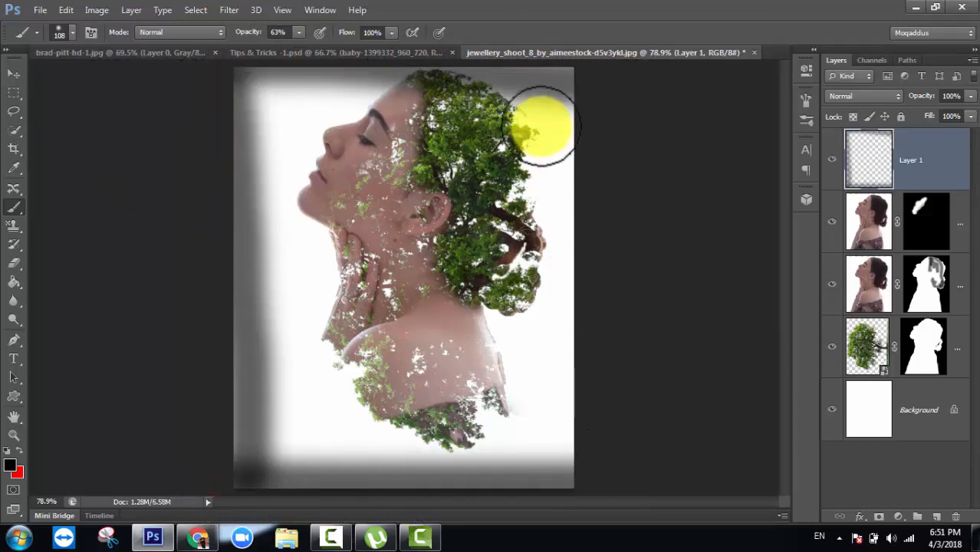
mouse_move(562, 77)
mouse_down()
mouse_move(582, 210)
mouse_move(581, 482)
mouse_up()
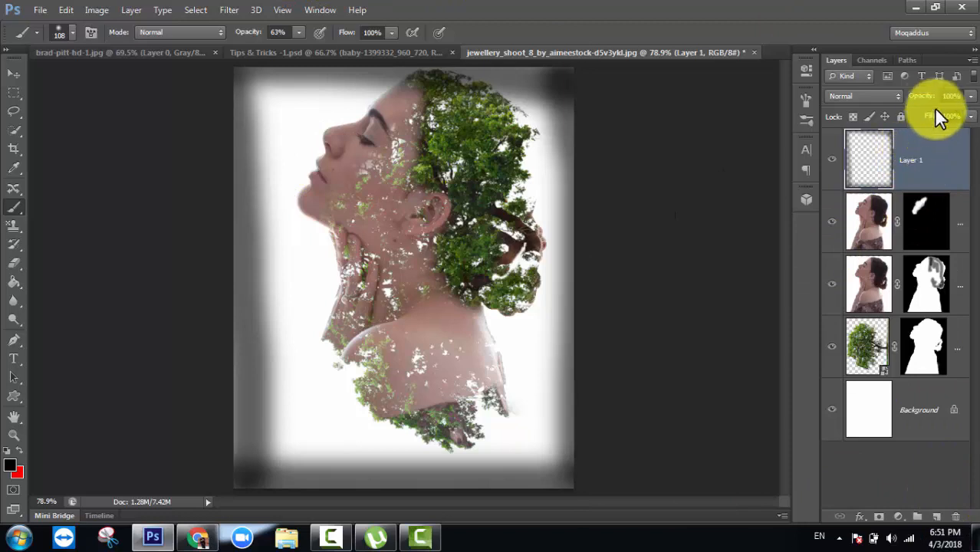
drag(924, 103, 923, 123)
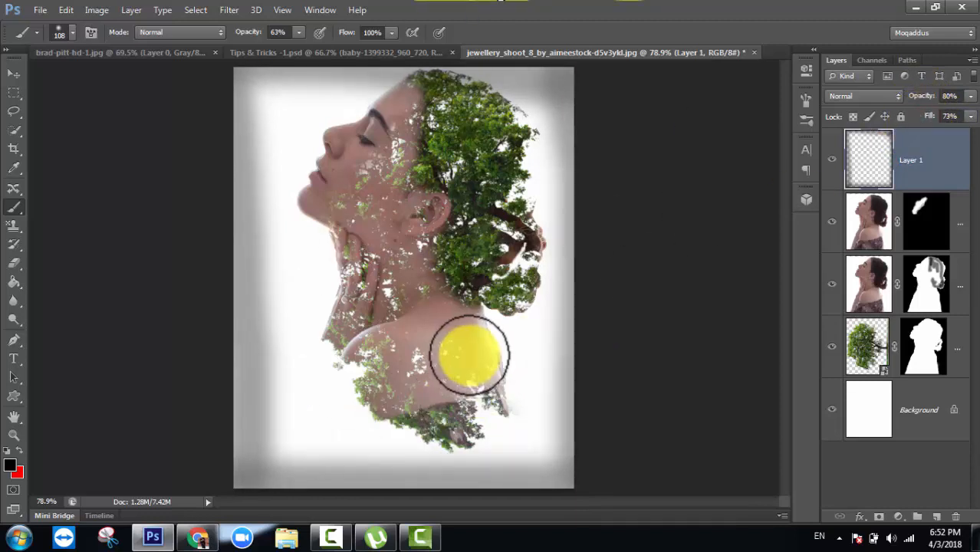
click(866, 223)
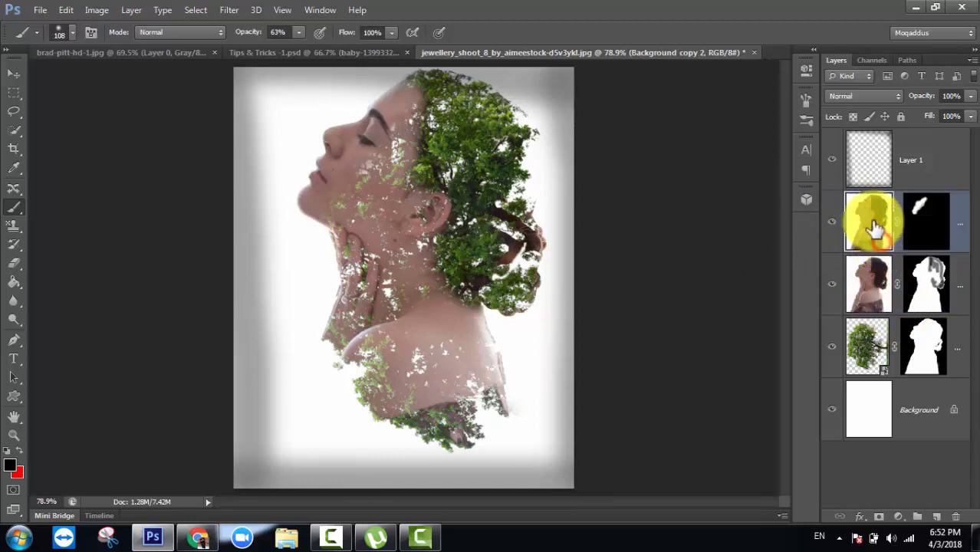
click(105, 10)
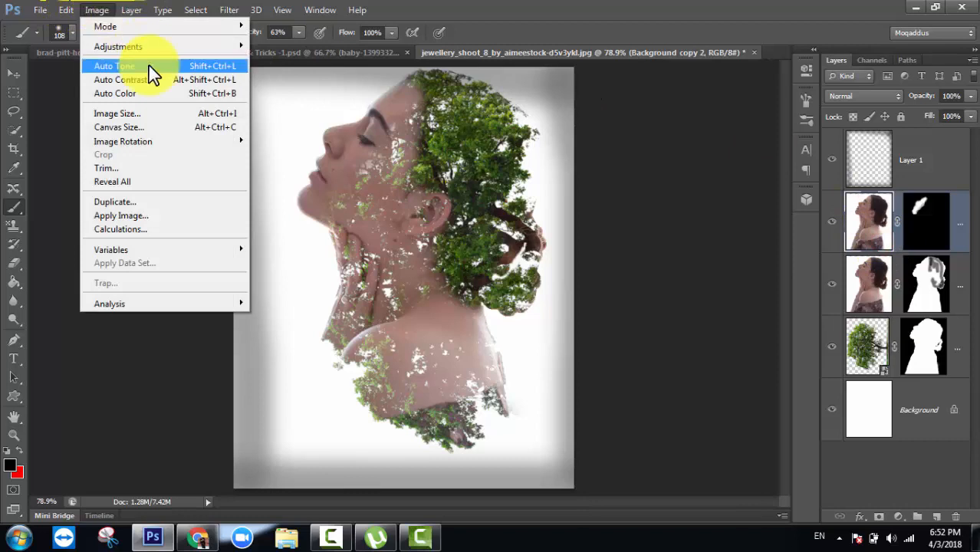
mouse_move(161, 49)
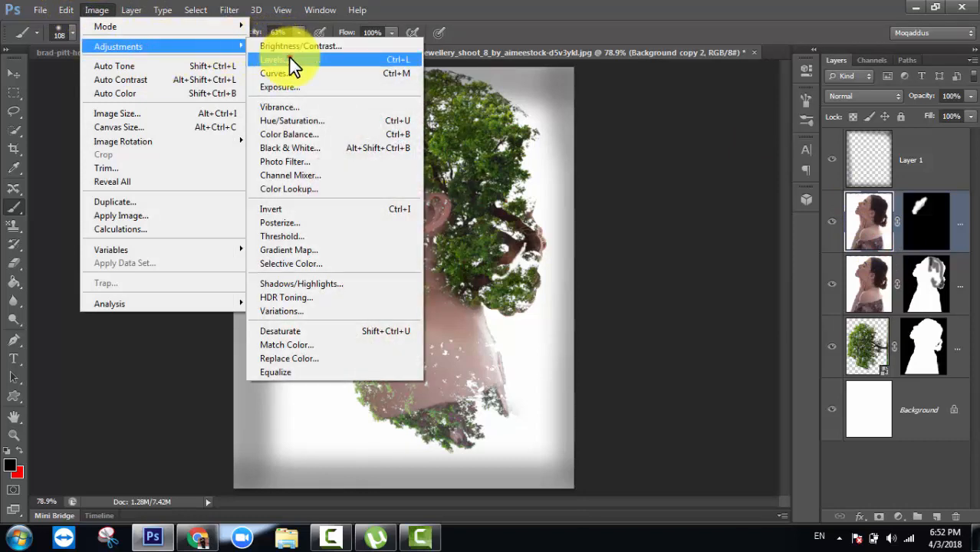
click(288, 57)
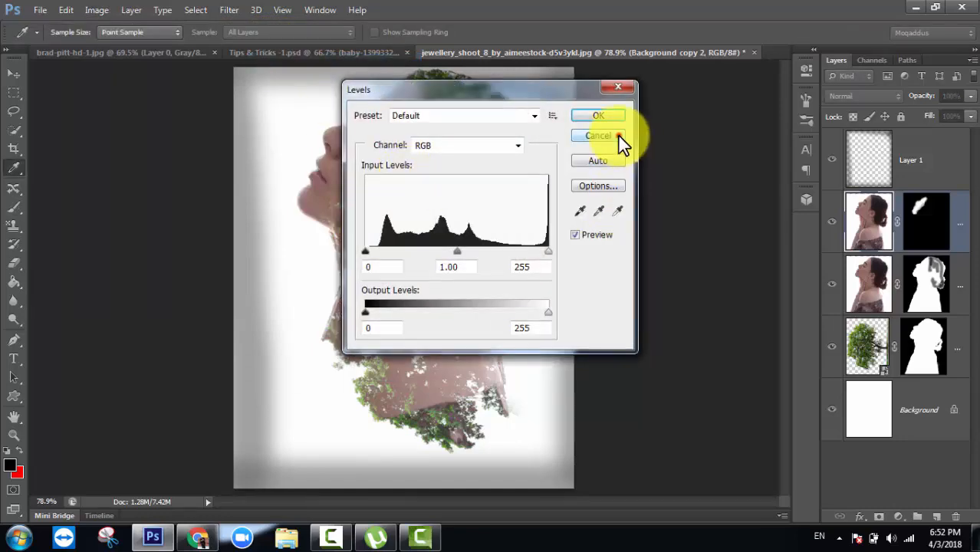
click(618, 138)
click(98, 10)
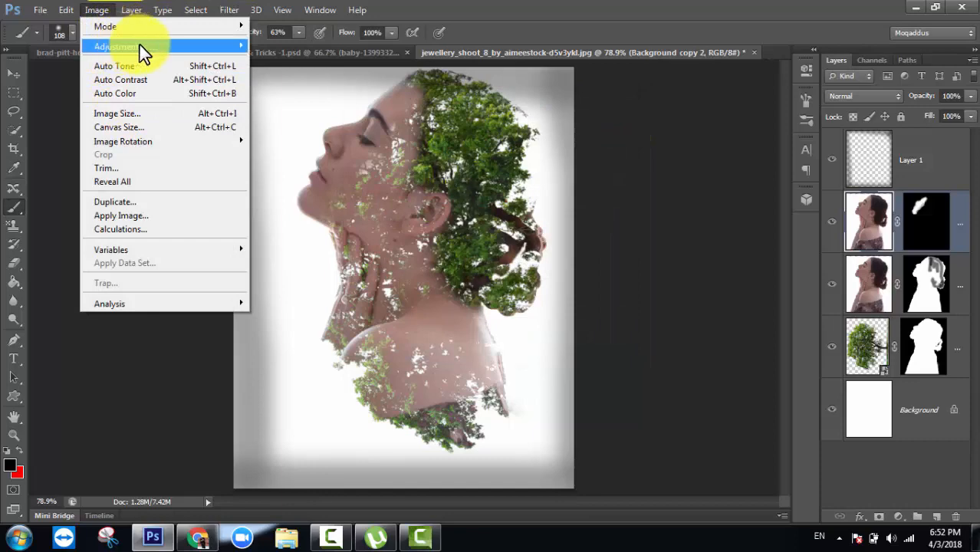
mouse_move(144, 47)
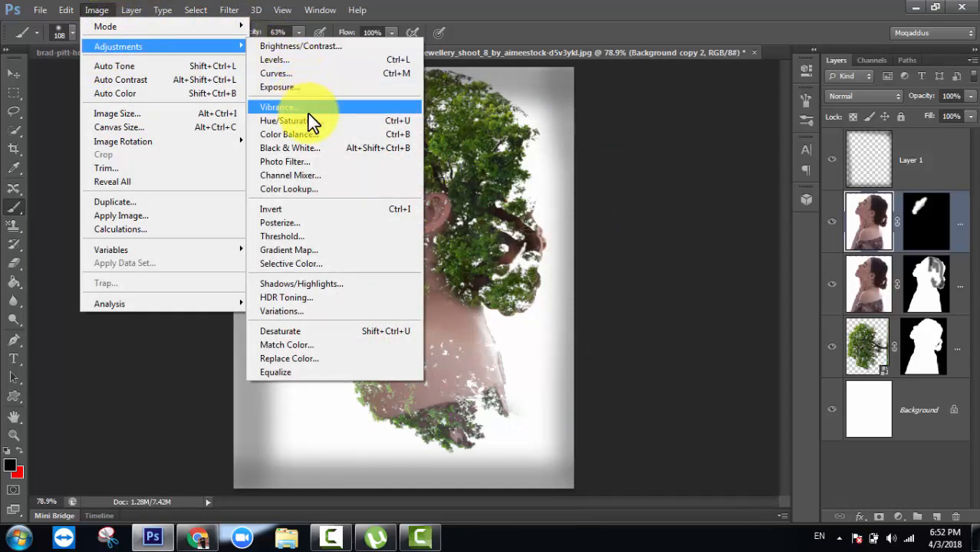
click(326, 332)
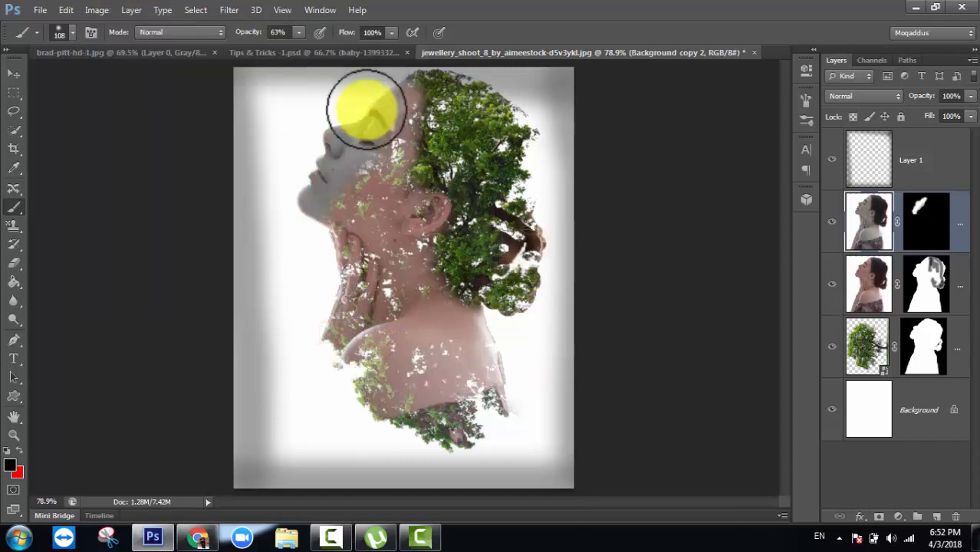
mouse_move(409, 106)
mouse_down()
mouse_move(372, 245)
mouse_move(376, 164)
mouse_move(372, 225)
mouse_move(392, 184)
mouse_move(400, 226)
mouse_move(368, 167)
mouse_up()
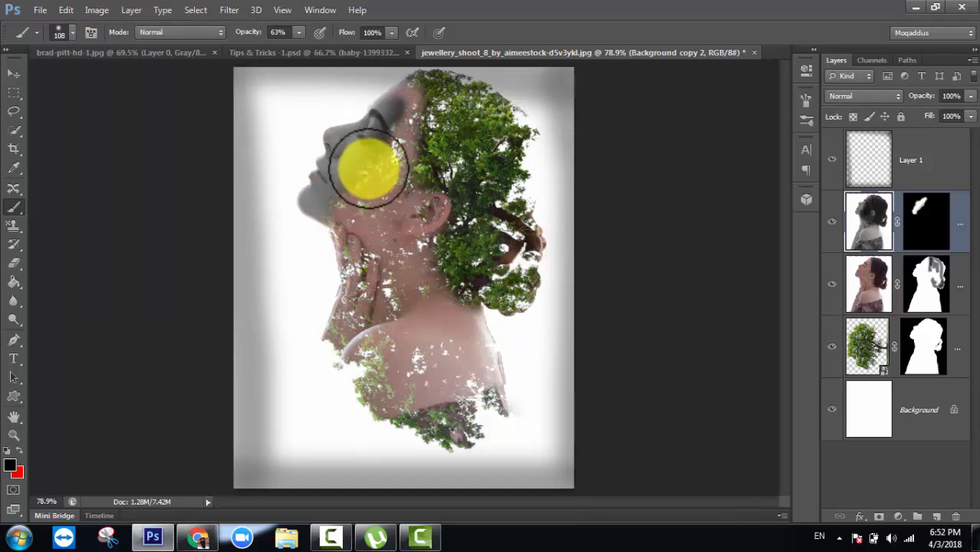
key(ctrl+alt+z)
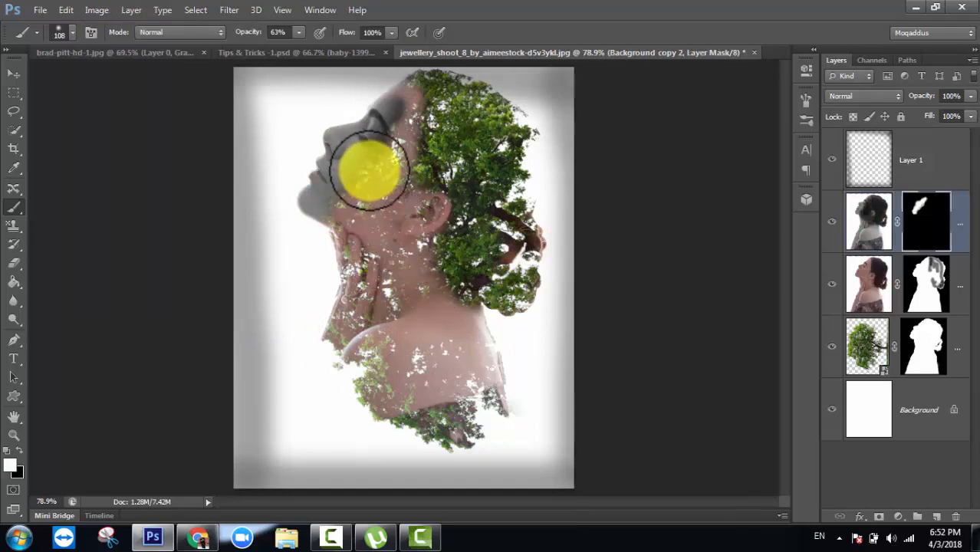
key(ctrl+alt+z)
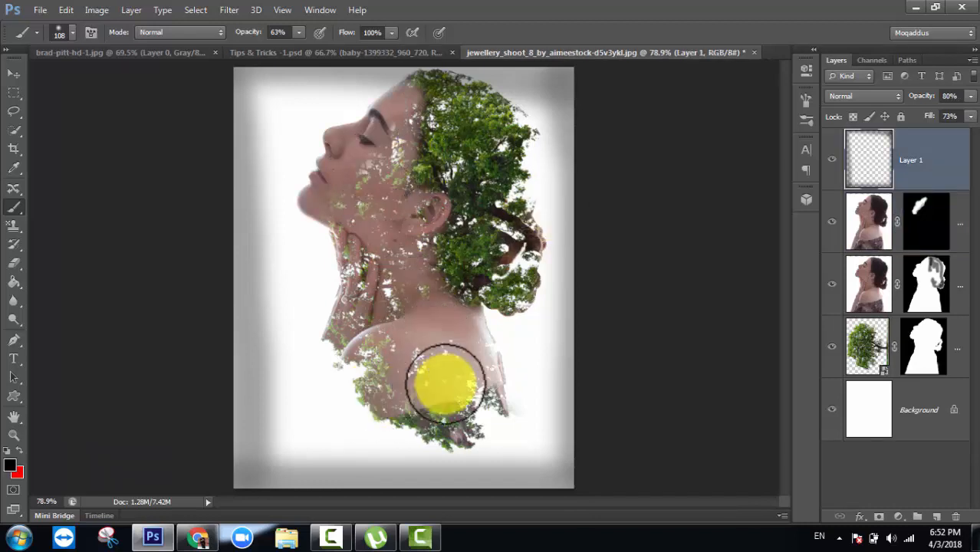
Desaturate the image of the lower woman layer, the one in Lighten mode, so the neck and shoulder are greyscale
click(862, 284)
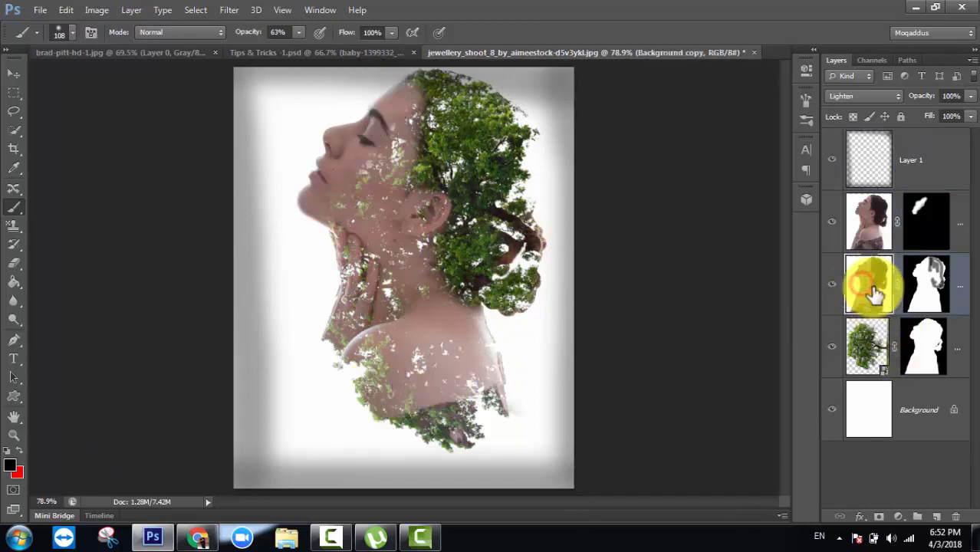
click(108, 13)
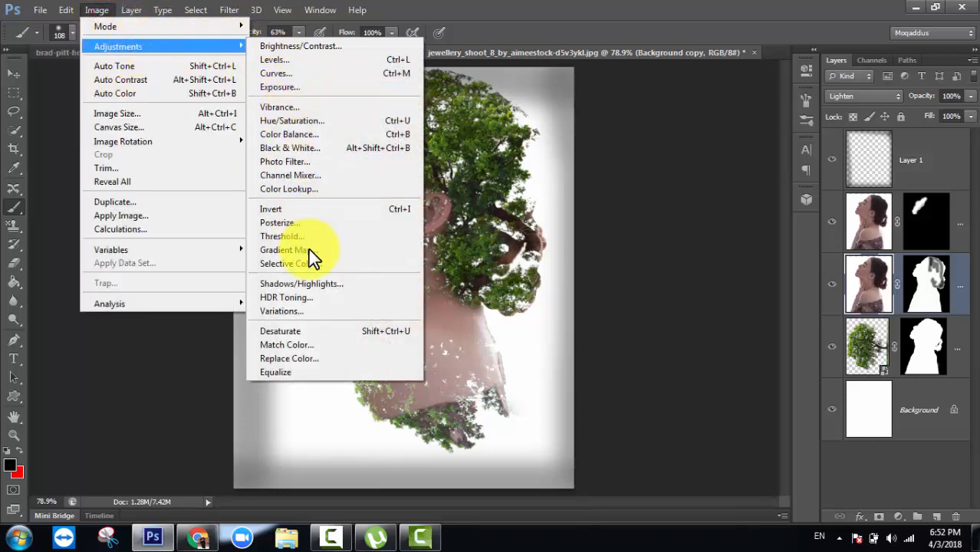
click(315, 337)
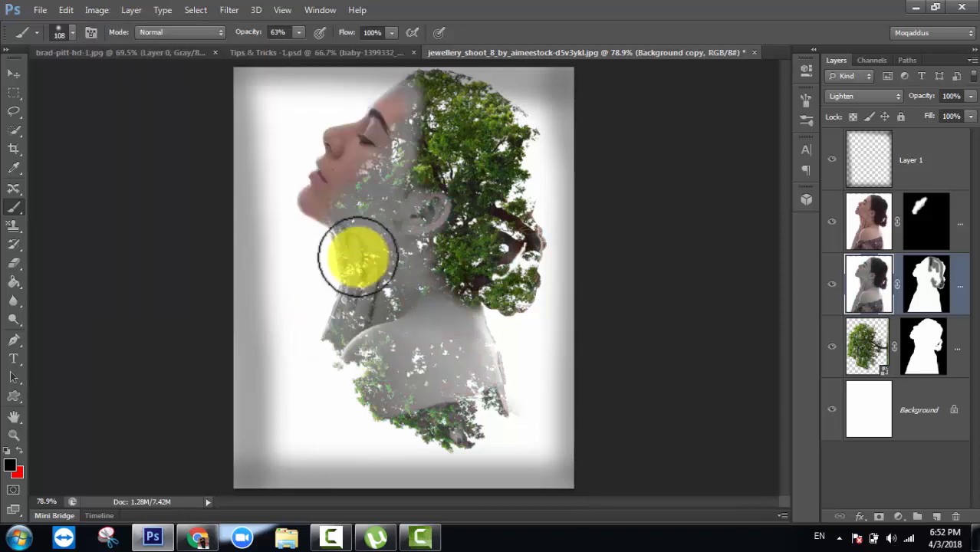
Desaturate the image of the upper woman layer that holds the restored face, so it matches the grey body
click(866, 219)
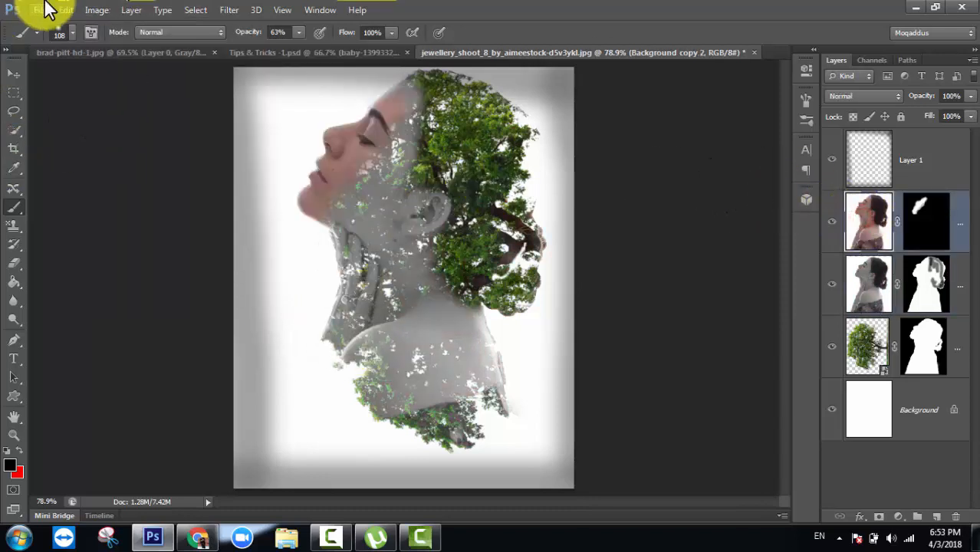
click(66, 9)
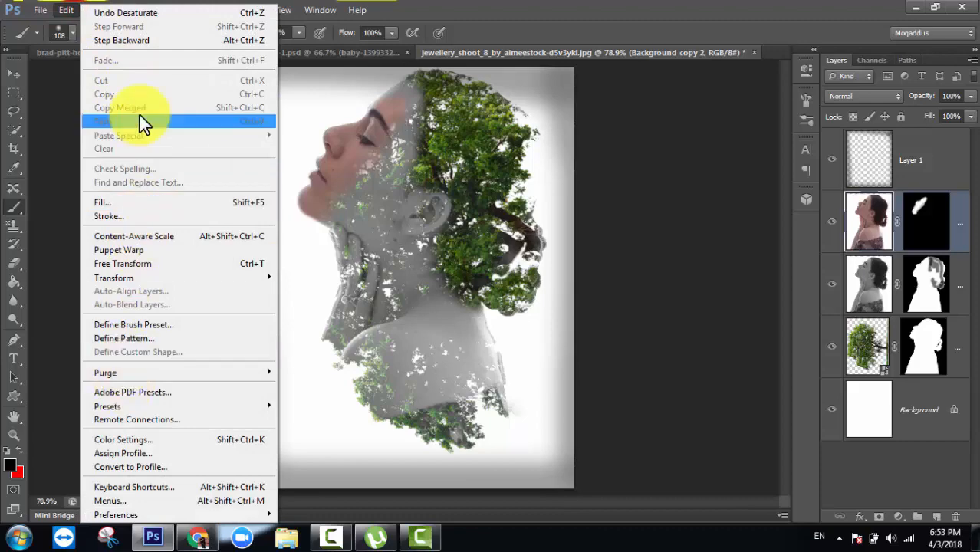
click(97, 10)
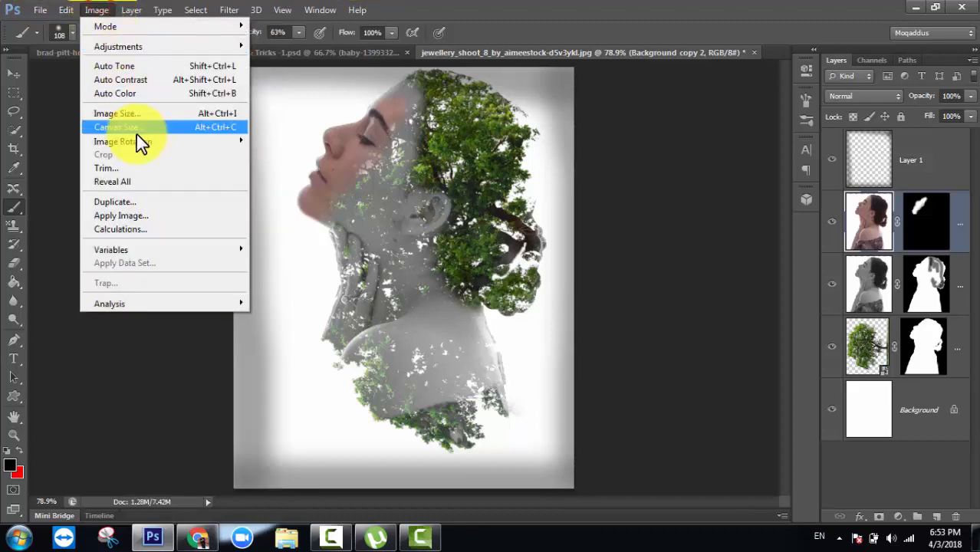
mouse_move(223, 47)
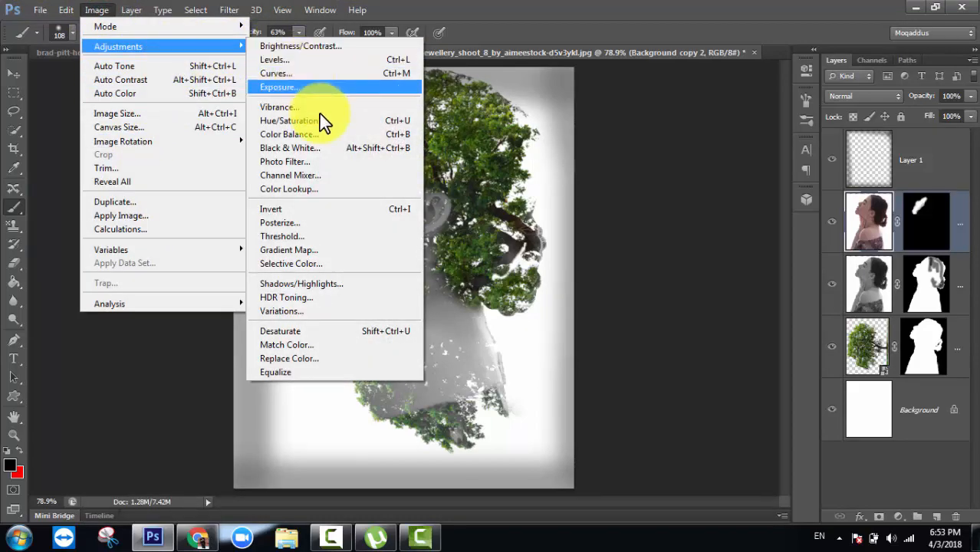
click(312, 331)
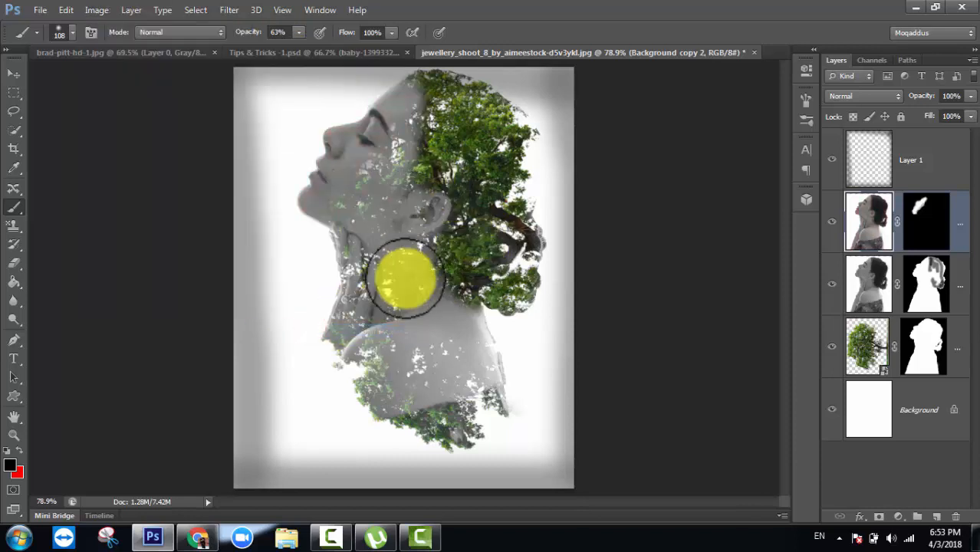